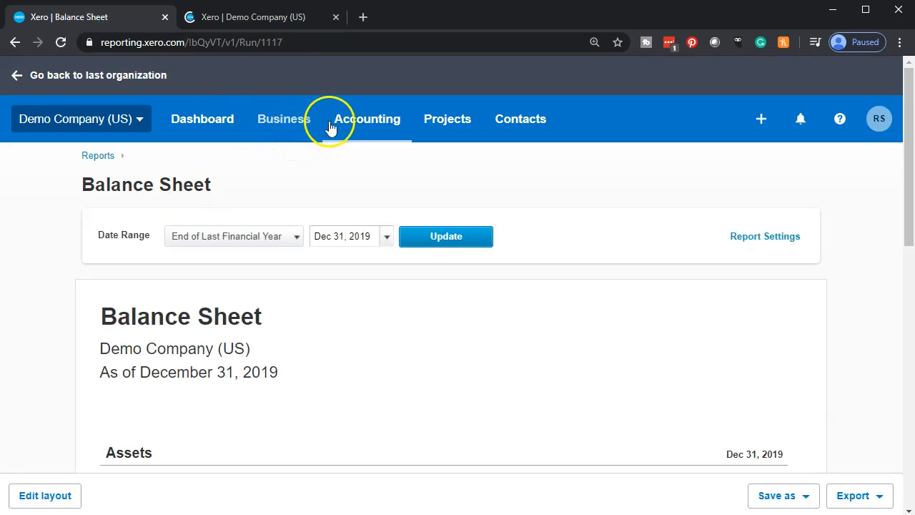
- Open the Income Statement report, duplicate it in a second browser tab, and return to the original tab
{"action": "left_click", "coordinate": [361, 123]}
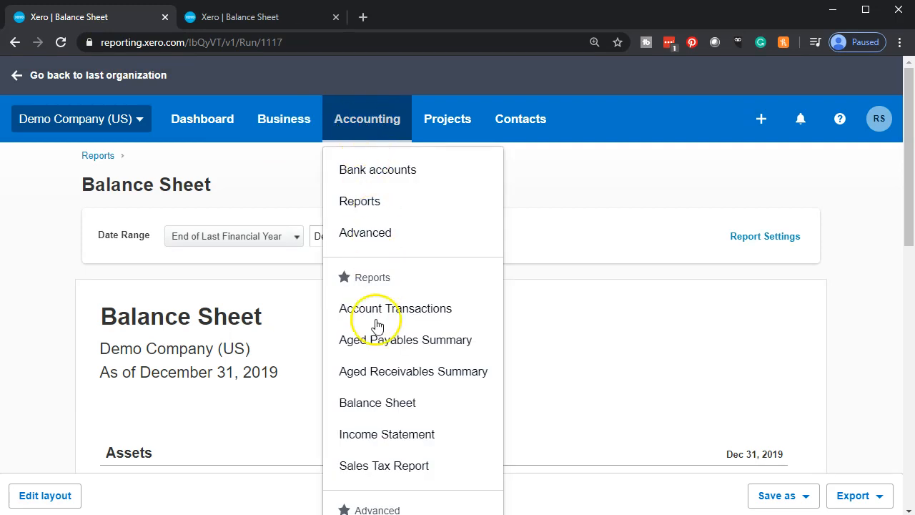
{"action": "left_click", "coordinate": [377, 435]}
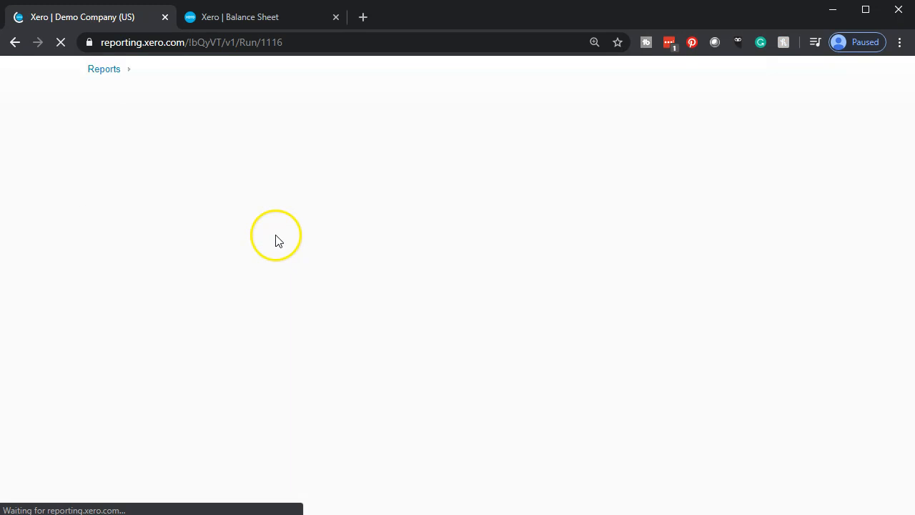
{"action": "right_click", "coordinate": [105, 18]}
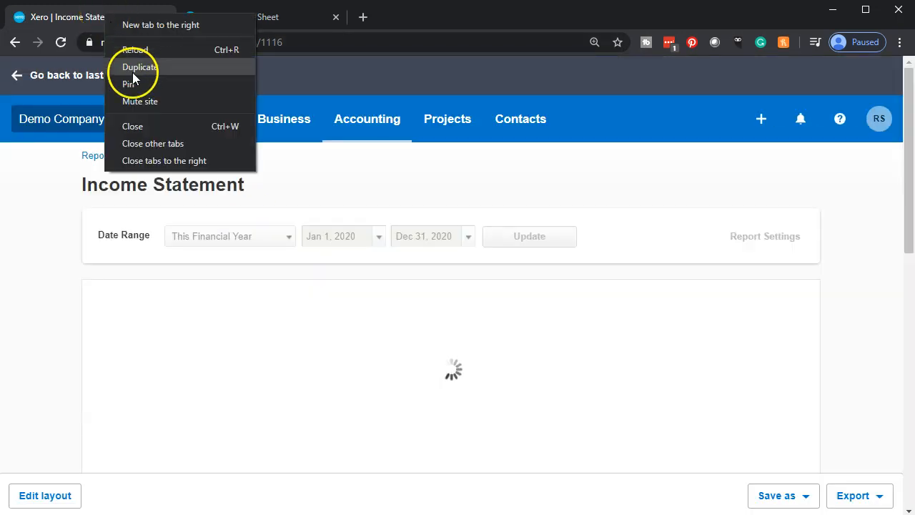
{"action": "key", "text": "Escape"}
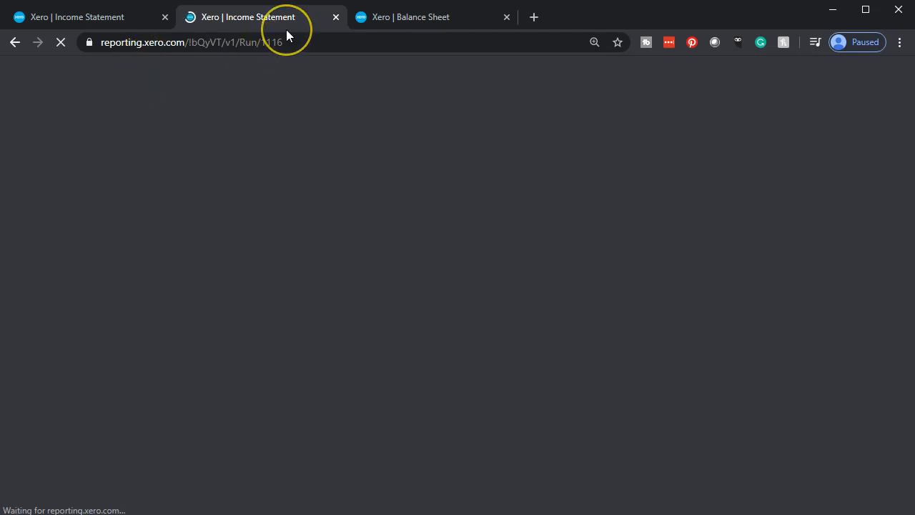
{"action": "left_click", "coordinate": [67, 18]}
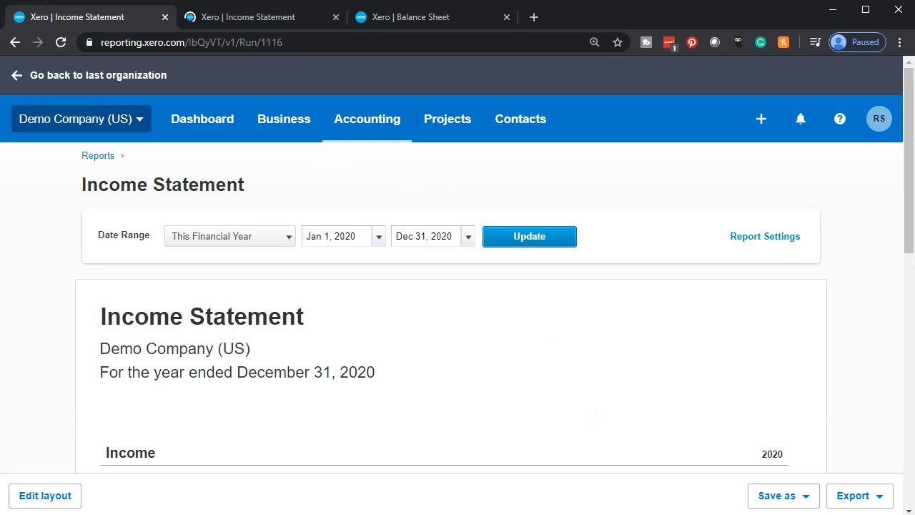
- Switch to QuickBooks Desktop to view the home page workflow, and return to Xero in the browser
{"action": "left_click", "coordinate": [668, 511]}
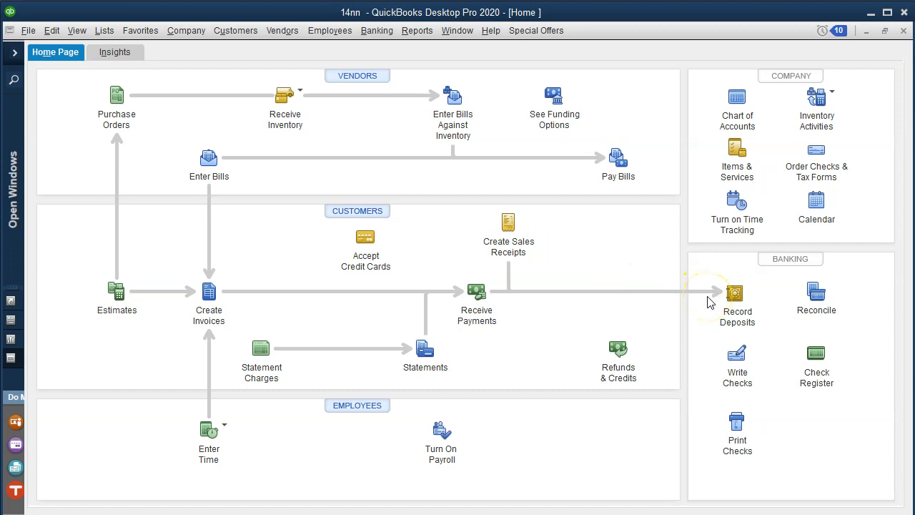
{"action": "left_click", "coordinate": [873, 14]}
{"action": "mouse_move", "coordinate": [367, 310]}
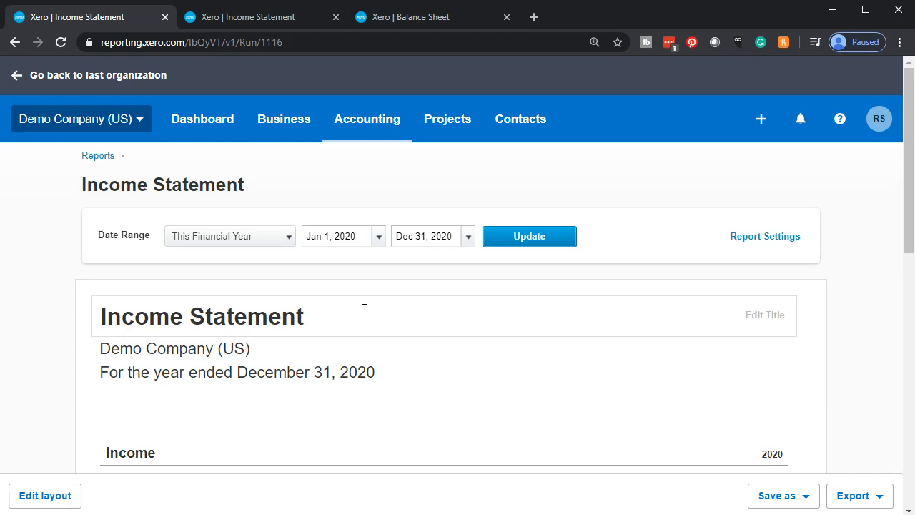
- Start a new Receive Money transaction paid into the Checking Account
{"action": "left_click", "coordinate": [760, 120]}
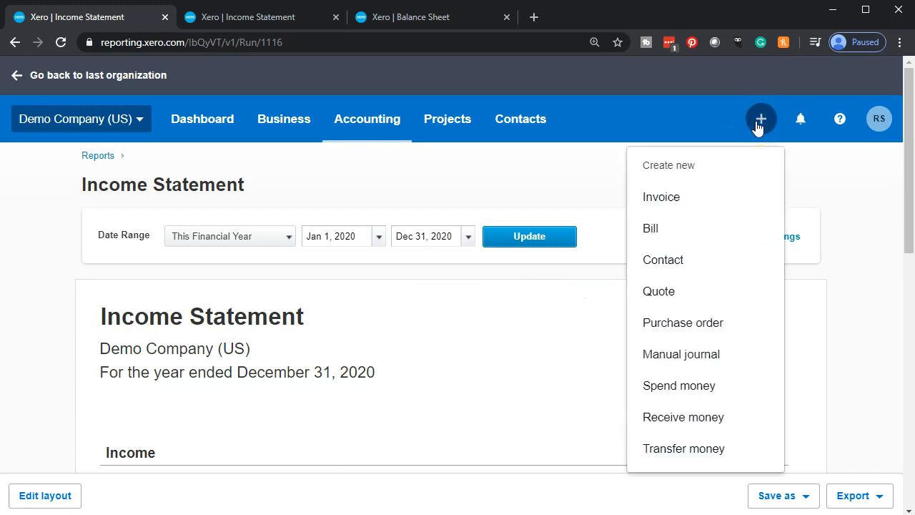
{"action": "left_click", "coordinate": [736, 419]}
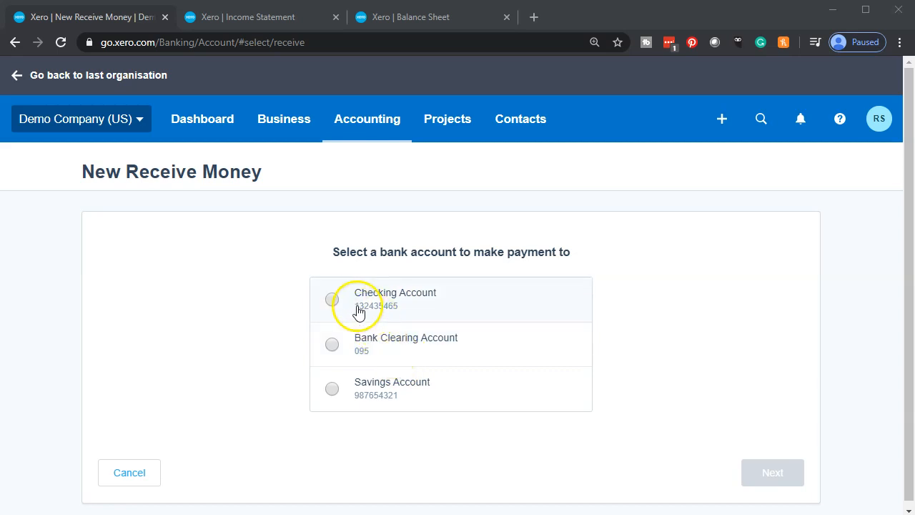
{"action": "left_click", "coordinate": [333, 301]}
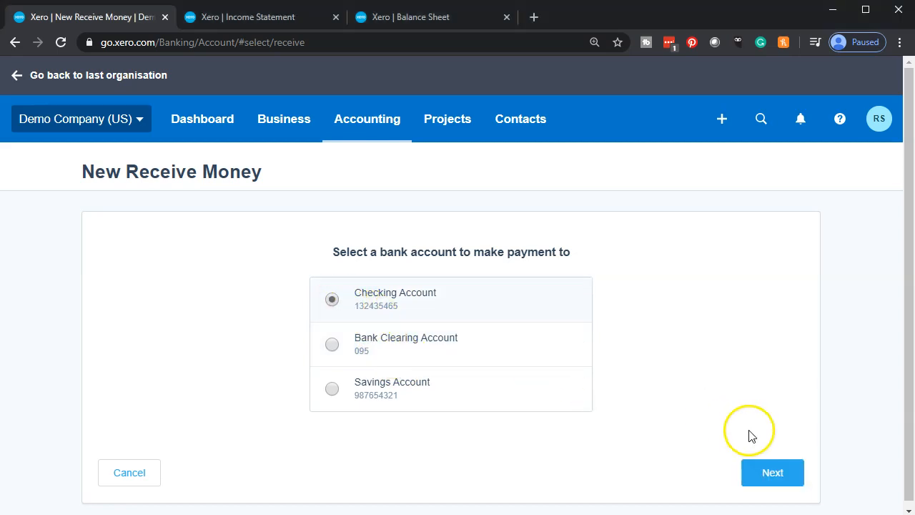
{"action": "left_click", "coordinate": [766, 478]}
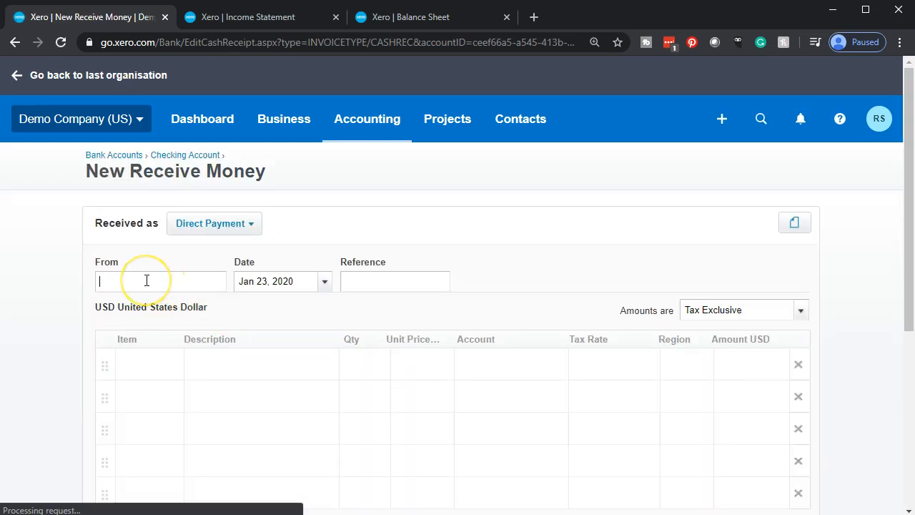
- Enter the payer's name as the contact and set the receipt date to Feb 15, 2020
{"action": "type", "text": "a"}
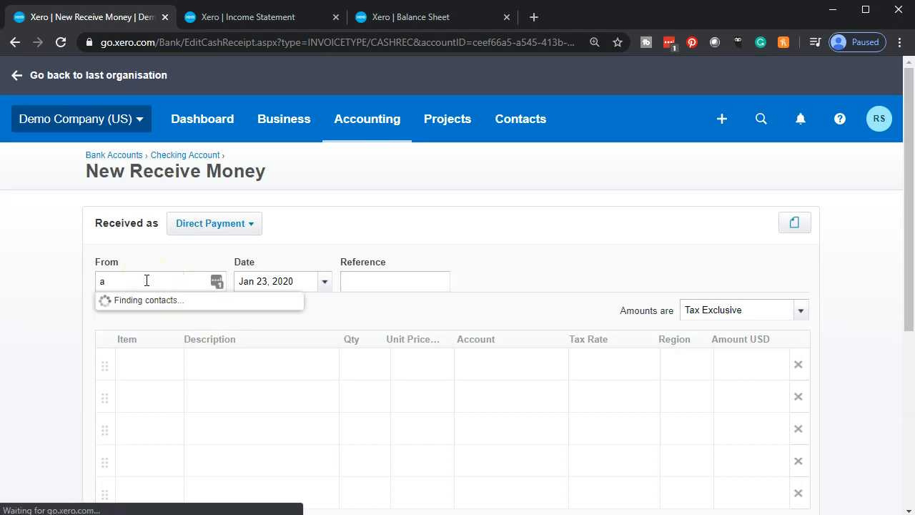
{"action": "key", "text": "BackSpace"}
{"action": "type", "text": "Ada"}
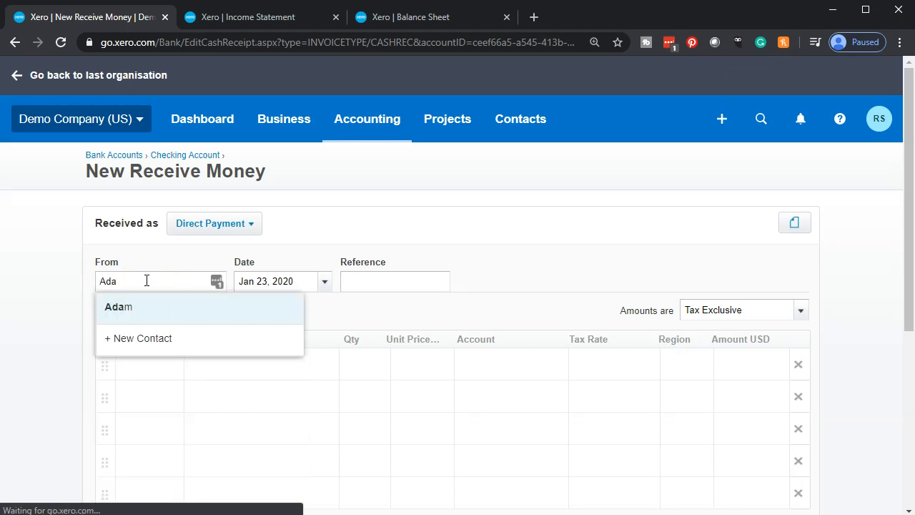
{"action": "key", "text": "Down"}
{"action": "key", "text": "Up"}
{"action": "key", "text": "Tab"}
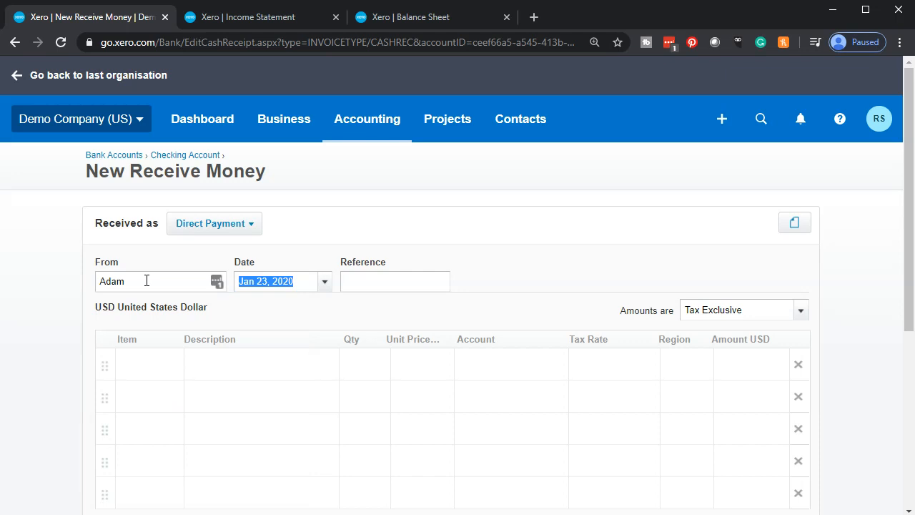
{"action": "left_click", "coordinate": [324, 282]}
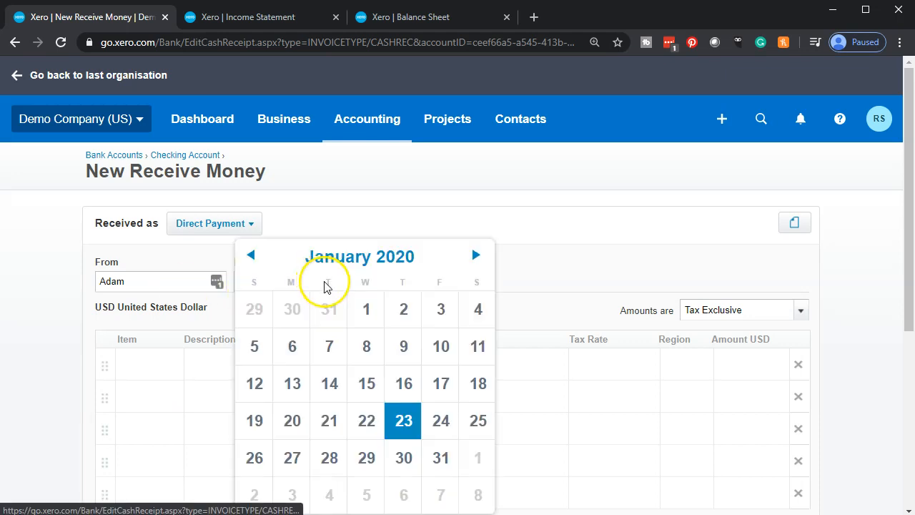
{"action": "left_click", "coordinate": [475, 256]}
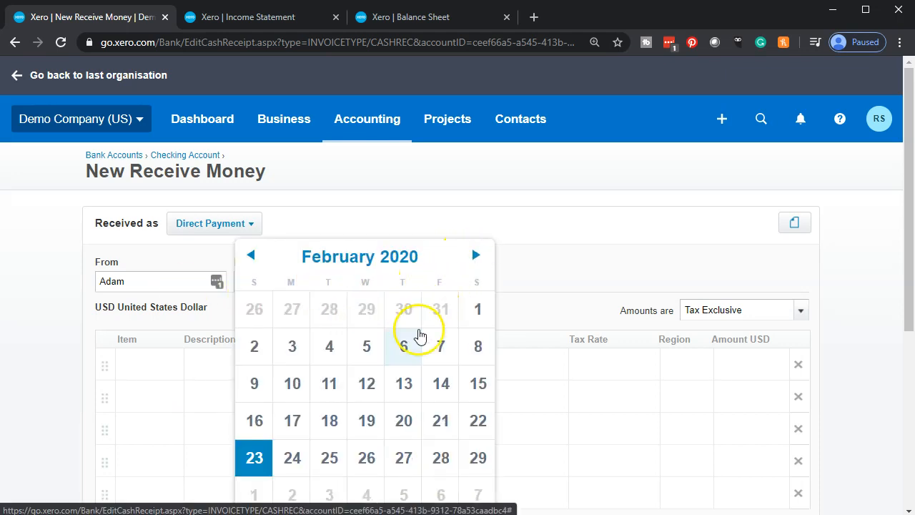
{"action": "left_click", "coordinate": [478, 384]}
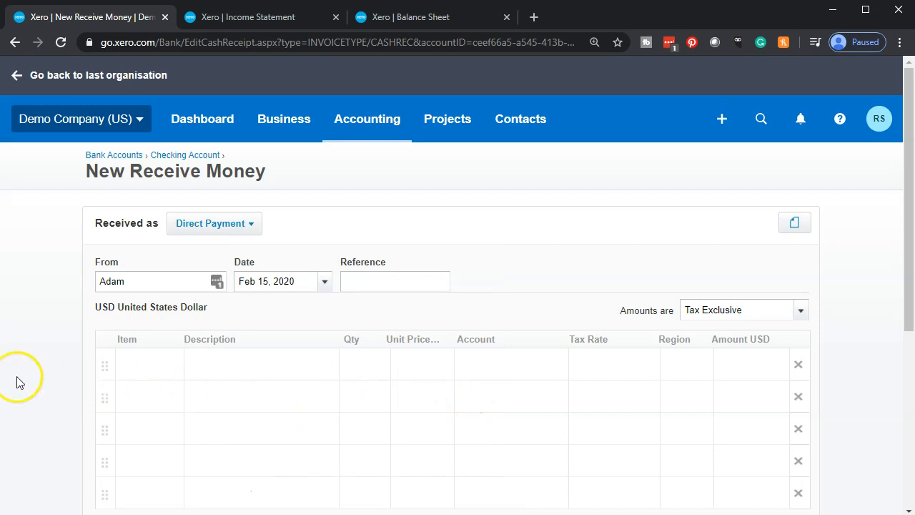
- Add the item TSM - Black: T-Shirt Medium Black to the first line of the receipt
{"action": "scroll", "coordinate": [18, 383], "scroll_direction": "down", "scroll_amount": 1}
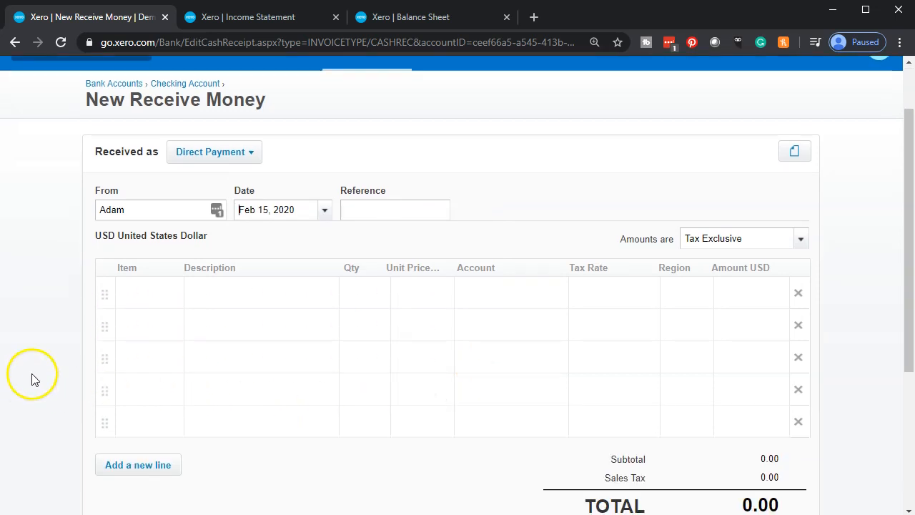
{"action": "left_click", "coordinate": [173, 295]}
{"action": "scroll", "coordinate": [190, 203], "scroll_direction": "down", "scroll_amount": 5}
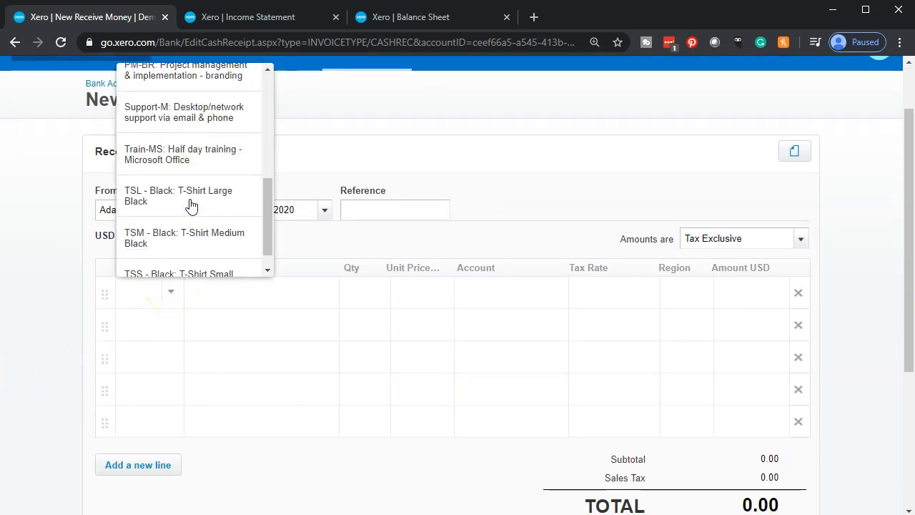
{"action": "scroll", "coordinate": [190, 205], "scroll_direction": "down", "scroll_amount": 2}
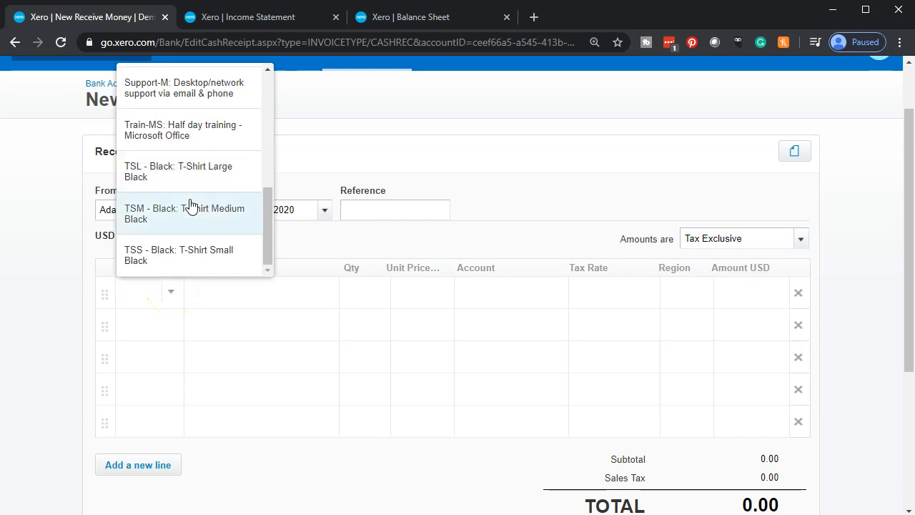
{"action": "left_click", "coordinate": [177, 218]}
{"action": "left_click", "coordinate": [177, 219]}
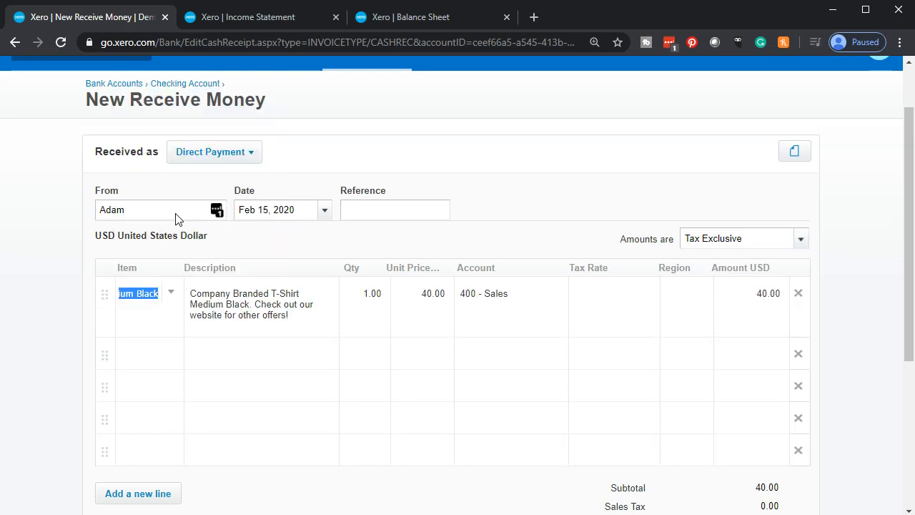
- Set the T-shirt line's quantity to 2, tax rate to Tax on Sales (9.25%) and region to West Coast
{"action": "left_click", "coordinate": [364, 312]}
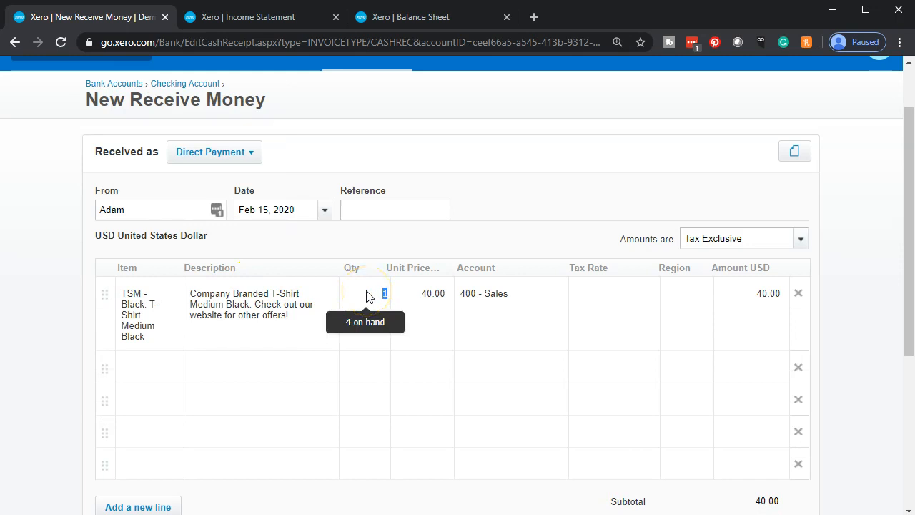
{"action": "type", "text": "2"}
{"action": "key", "text": "Tab"}
{"action": "key", "text": "Tab"}
{"action": "key", "text": "Tab"}
{"action": "scroll", "coordinate": [369, 297], "scroll_direction": "down", "scroll_amount": 2}
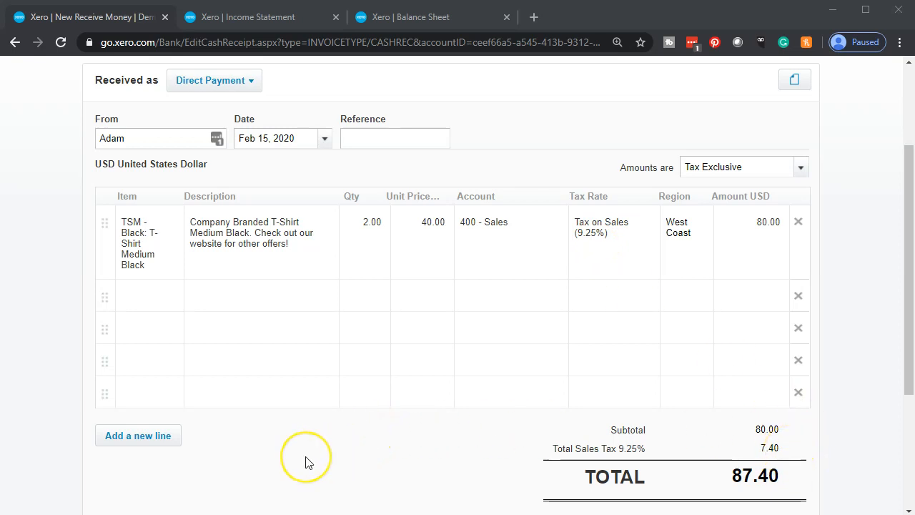
- Review the receipt's header, T-shirt line and totals, and save the Receive Money transaction
{"action": "scroll", "coordinate": [305, 461], "scroll_direction": "up", "scroll_amount": 2}
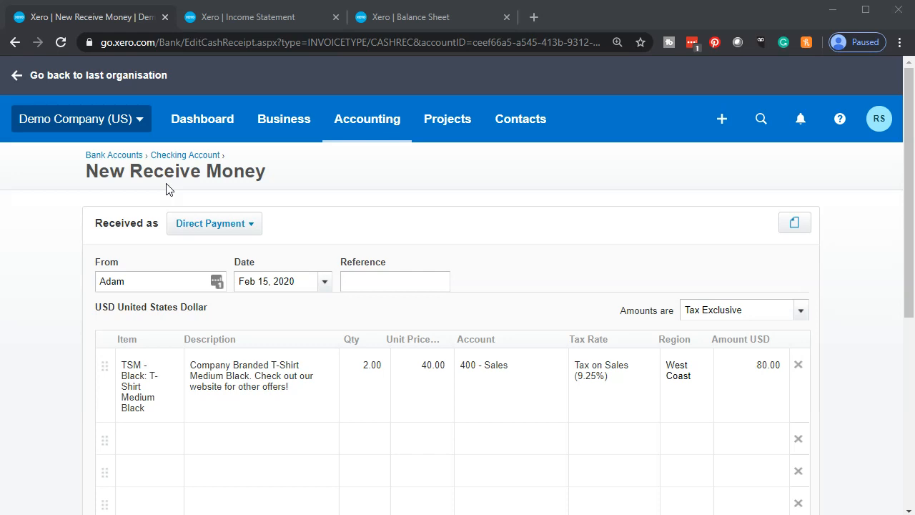
{"action": "left_click", "coordinate": [45, 299]}
{"action": "scroll", "coordinate": [47, 300], "scroll_direction": "down", "scroll_amount": 3}
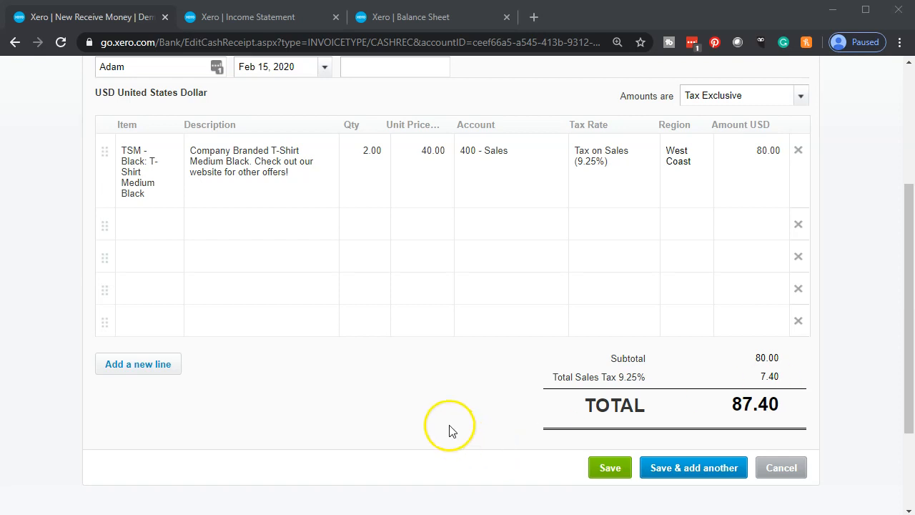
{"action": "scroll", "coordinate": [451, 430], "scroll_direction": "up", "scroll_amount": 1}
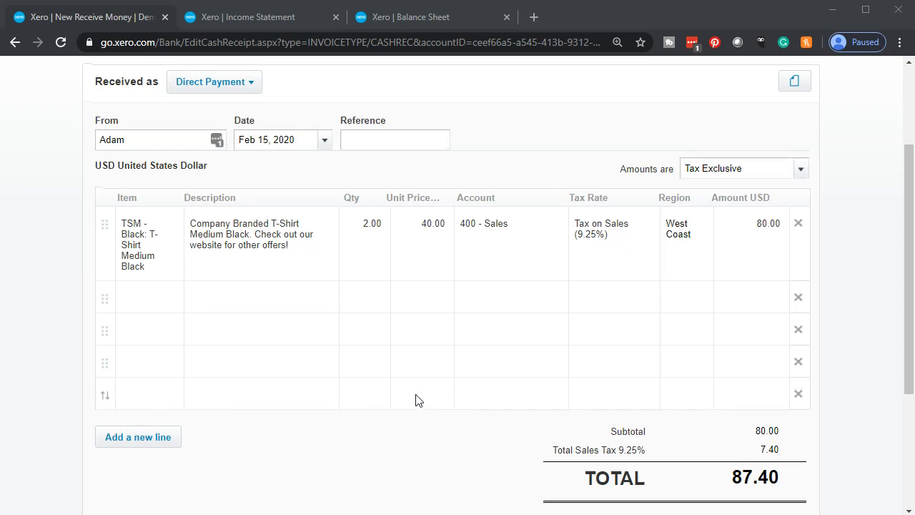
{"action": "scroll", "coordinate": [418, 400], "scroll_direction": "up", "scroll_amount": 1}
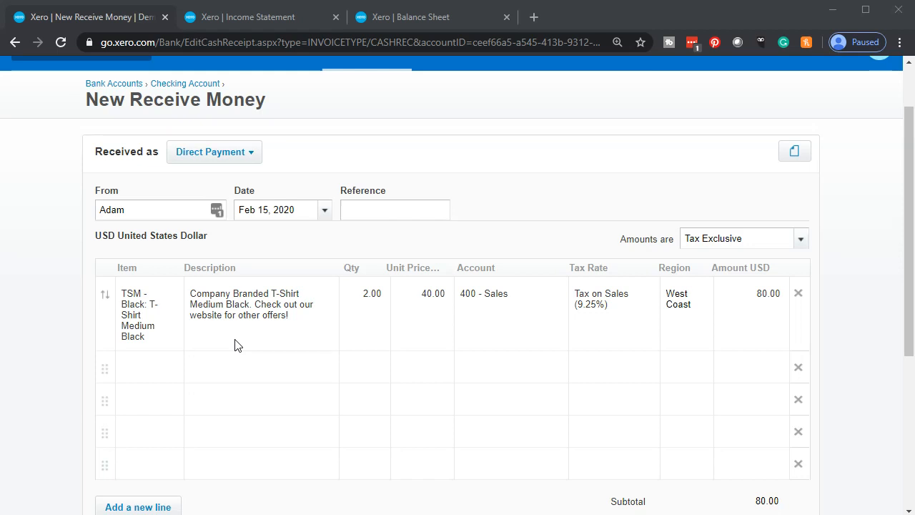
{"action": "left_click", "coordinate": [565, 263]}
{"action": "scroll", "coordinate": [565, 268], "scroll_direction": "down", "scroll_amount": 1}
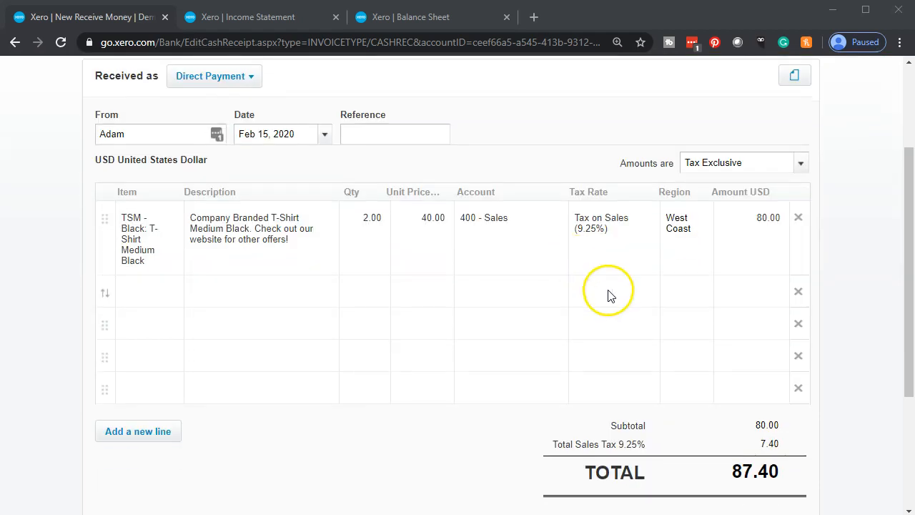
{"action": "scroll", "coordinate": [622, 322], "scroll_direction": "down", "scroll_amount": 2}
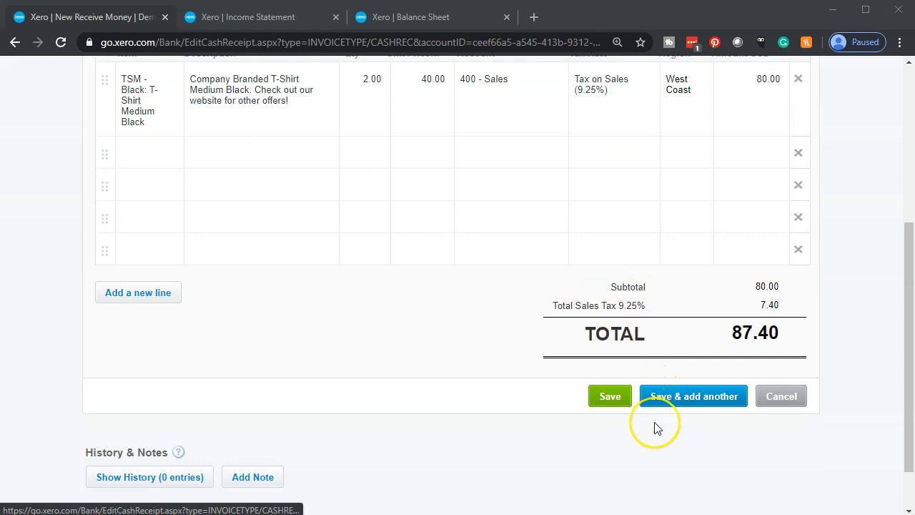
{"action": "left_click", "coordinate": [610, 398]}
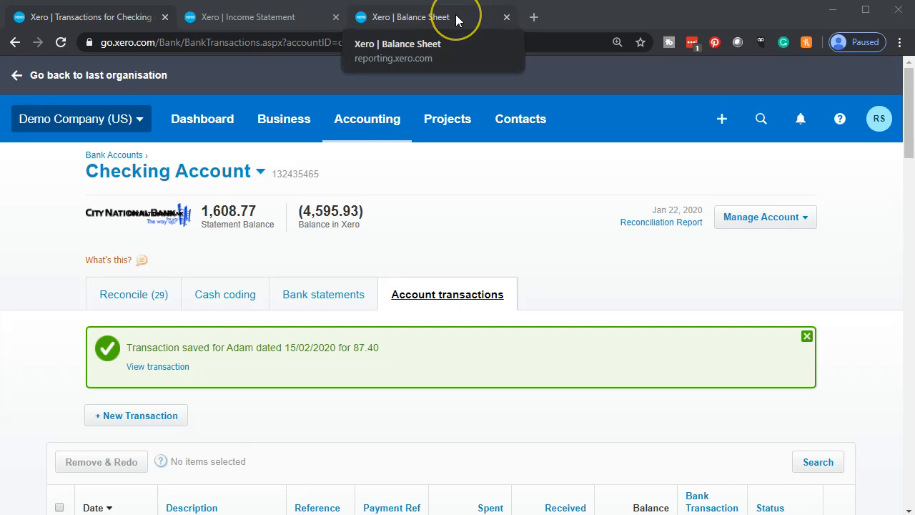
- Set the Balance Sheet report date to Apr 30, 2020 and update the report
{"action": "left_click", "coordinate": [455, 16]}
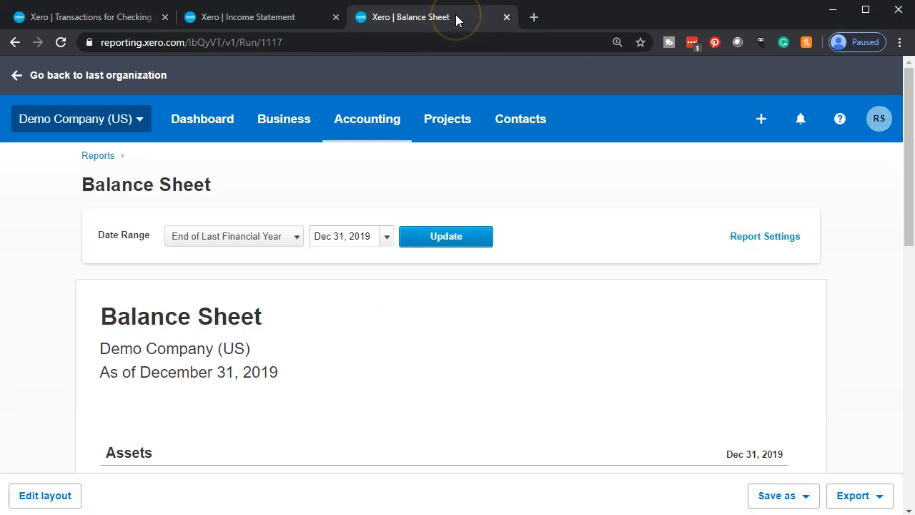
{"action": "left_click", "coordinate": [385, 238]}
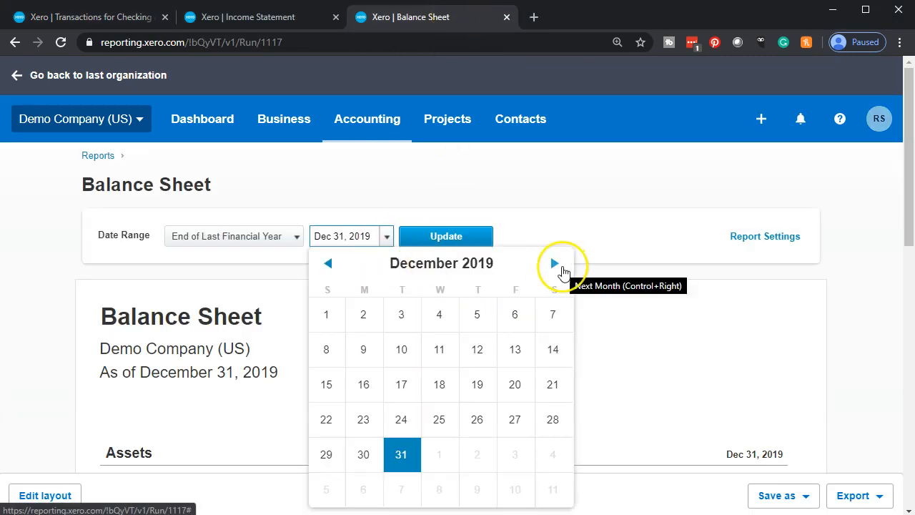
{"action": "left_click", "coordinate": [562, 269]}
{"action": "left_click", "coordinate": [562, 271]}
{"action": "left_click", "coordinate": [555, 264]}
{"action": "left_click", "coordinate": [554, 264]}
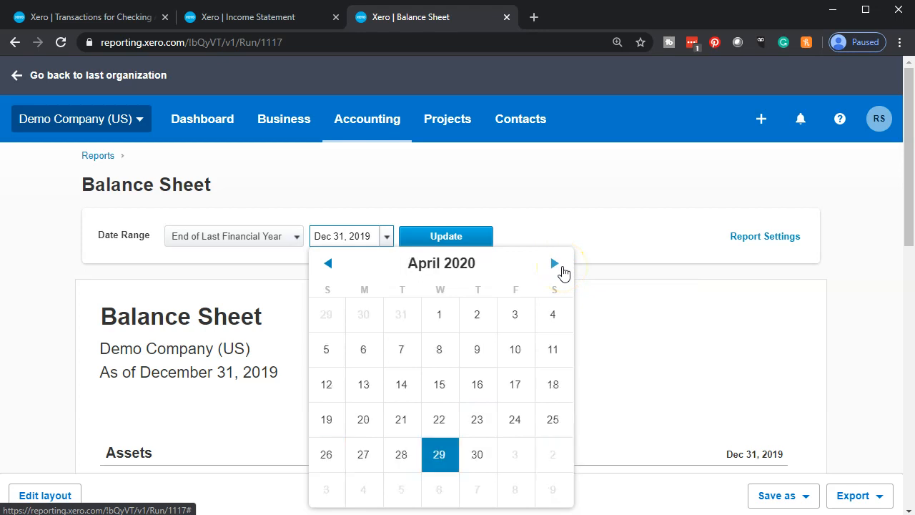
{"action": "left_click", "coordinate": [470, 455]}
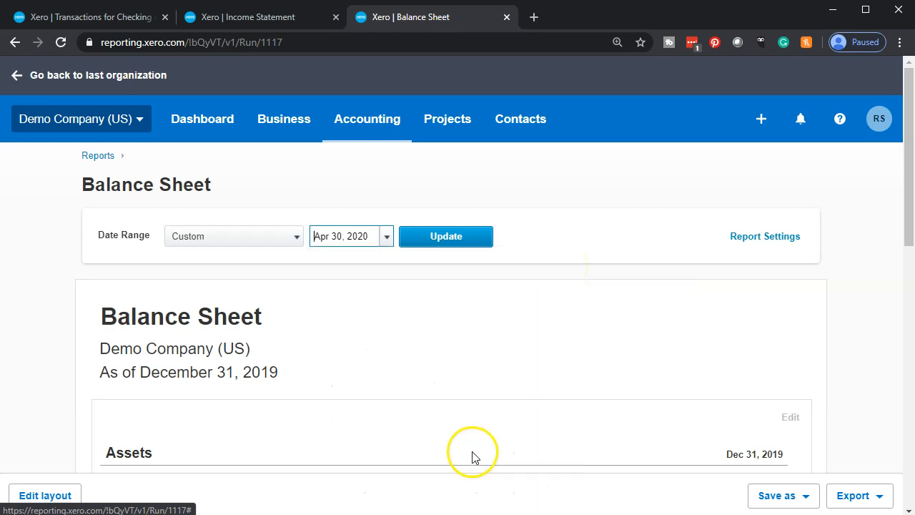
{"action": "left_click", "coordinate": [457, 247]}
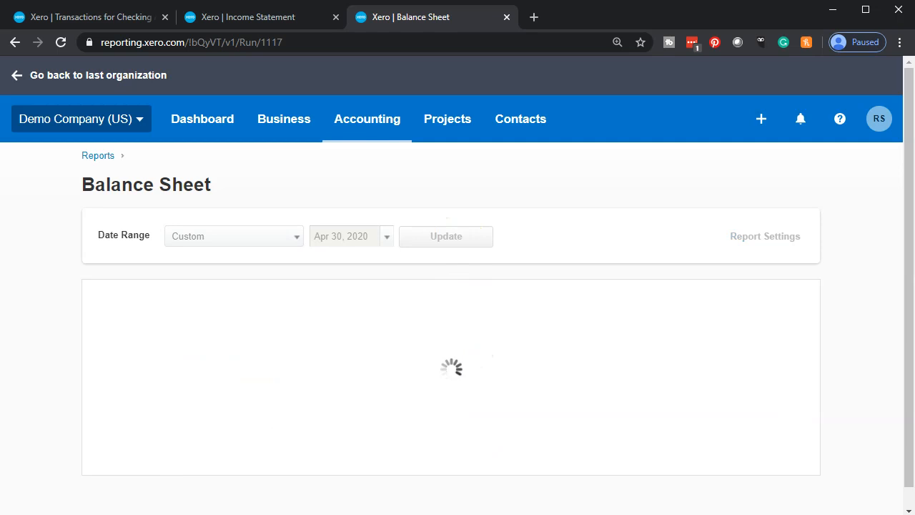
- Review the balance sheet's assets and liabilities as of April 30, 2020, and open the transactions behind the Checking Account balance
{"action": "scroll", "coordinate": [179, 376], "scroll_direction": "down", "scroll_amount": 1}
{"action": "scroll", "coordinate": [178, 377], "scroll_direction": "down", "scroll_amount": 2}
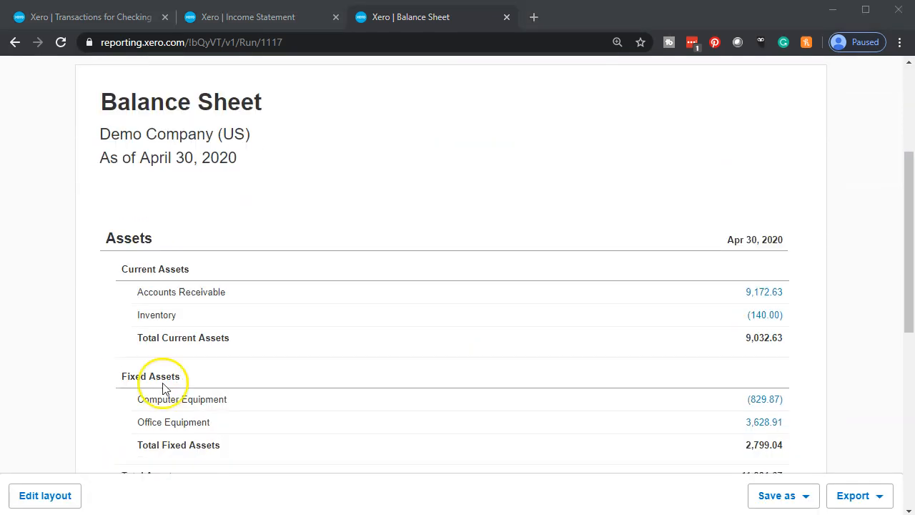
{"action": "scroll", "coordinate": [118, 337], "scroll_direction": "down", "scroll_amount": 2}
{"action": "scroll", "coordinate": [123, 317], "scroll_direction": "down", "scroll_amount": 2}
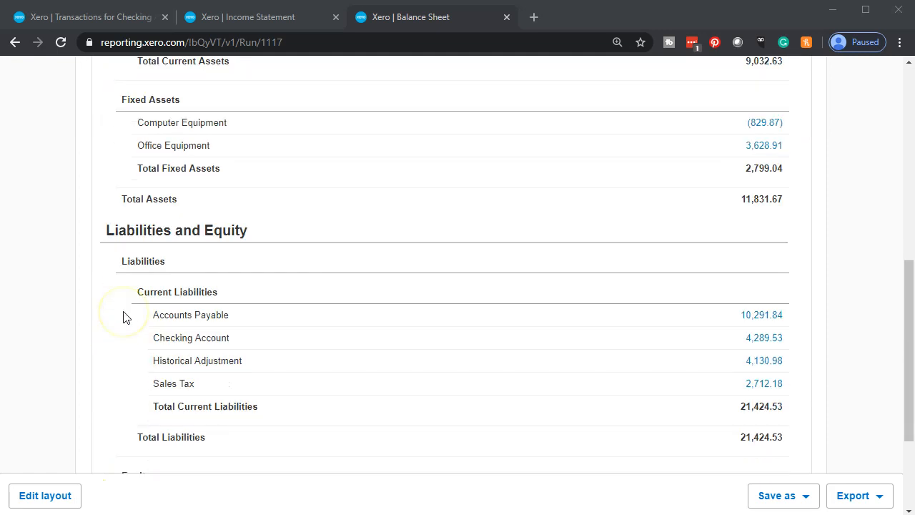
{"action": "left_click", "coordinate": [765, 334]}
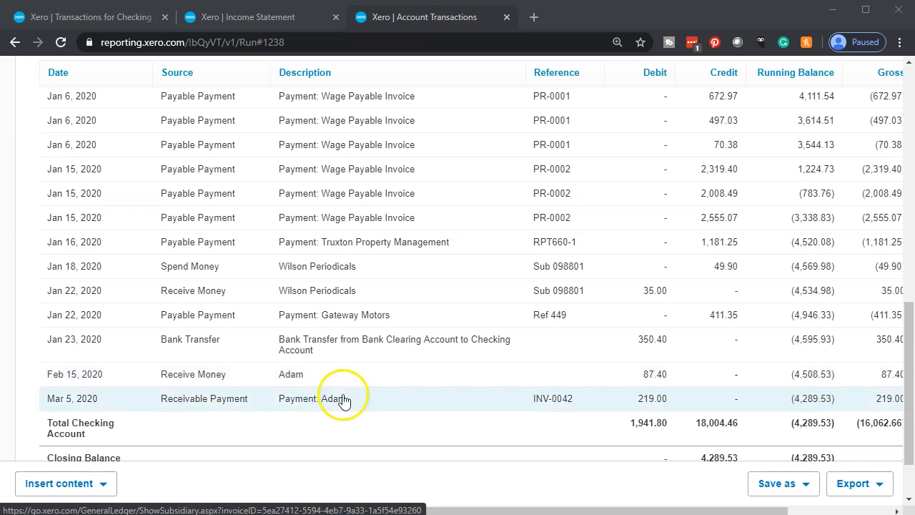
- Open the Feb 15, 2020 Receive Money entry from the Checking Account transactions, review its line and totals, and return to the balance sheet
{"action": "left_click", "coordinate": [220, 381]}
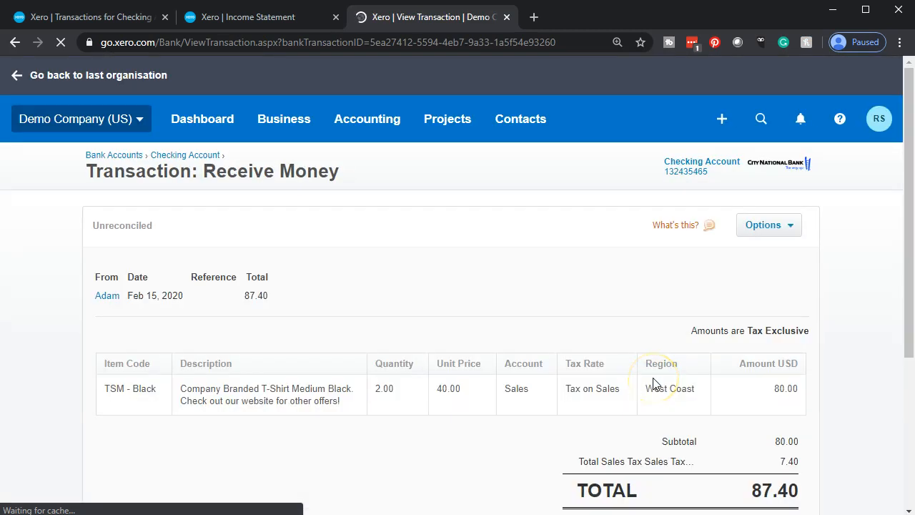
{"action": "scroll", "coordinate": [692, 379], "scroll_direction": "down", "scroll_amount": 2}
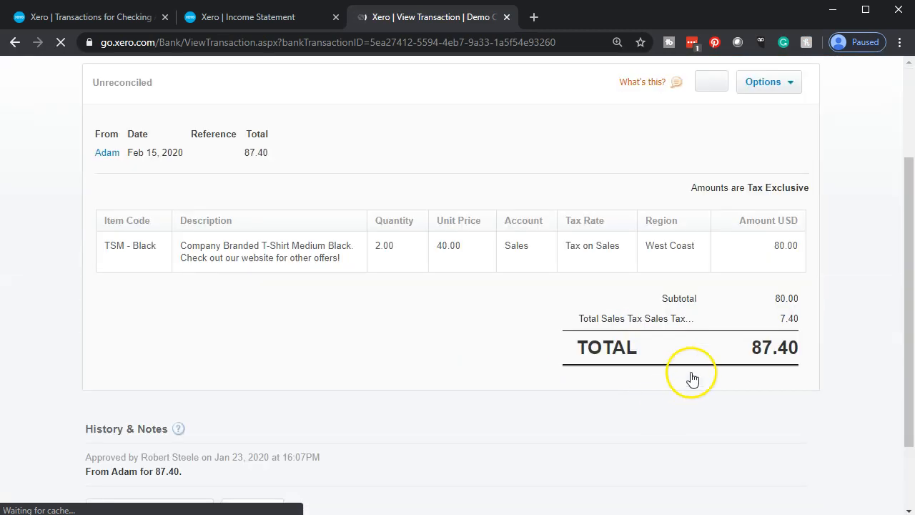
{"action": "scroll", "coordinate": [570, 404], "scroll_direction": "up", "scroll_amount": 2}
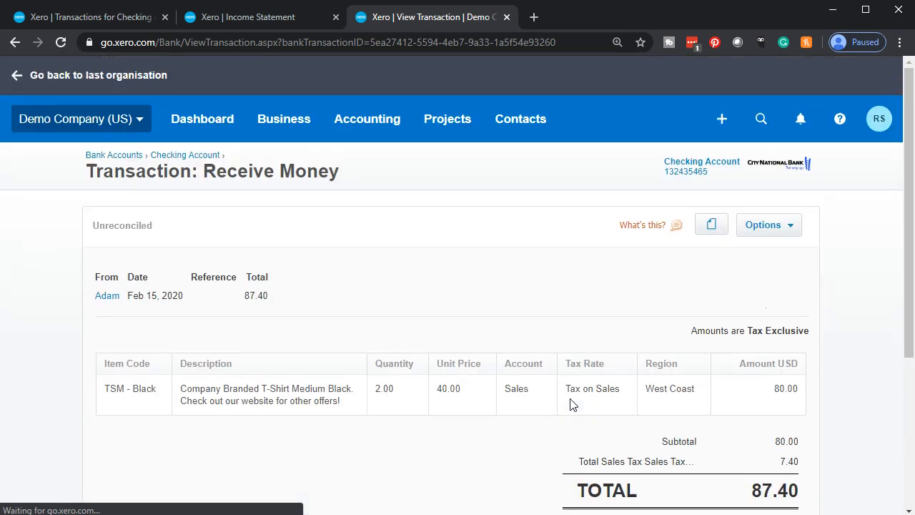
{"action": "left_click", "coordinate": [14, 42]}
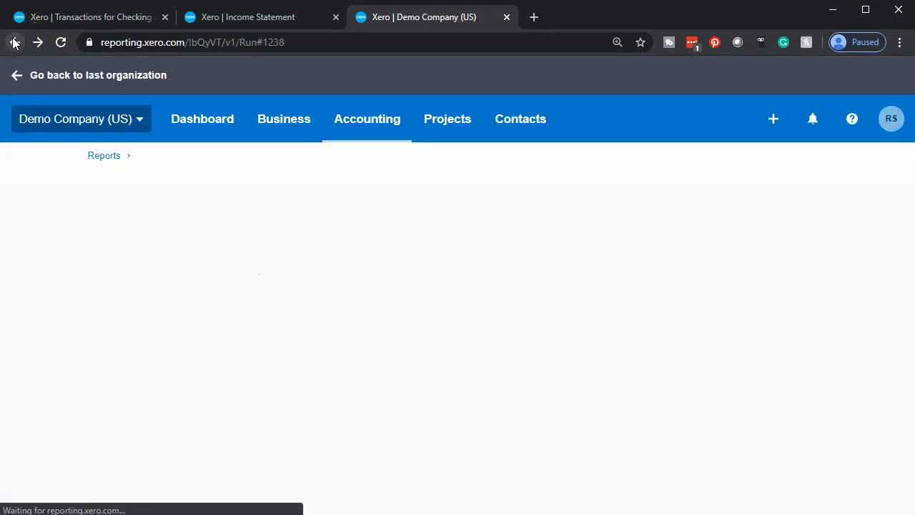
- Drill from Sales on the income statement into the Feb 15, 2020 Receive Money transaction, examine it and return to the income statement
{"action": "left_click", "coordinate": [262, 19]}
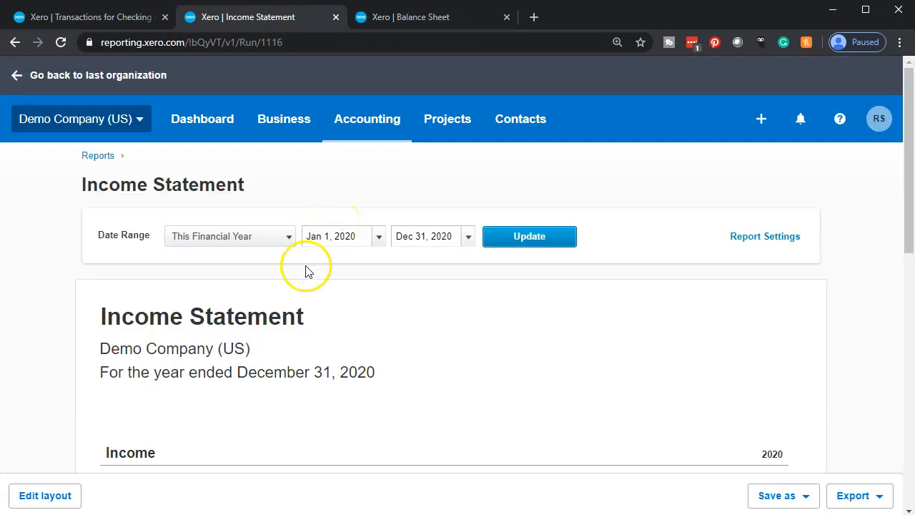
{"action": "scroll", "coordinate": [262, 303], "scroll_direction": "down", "scroll_amount": 3}
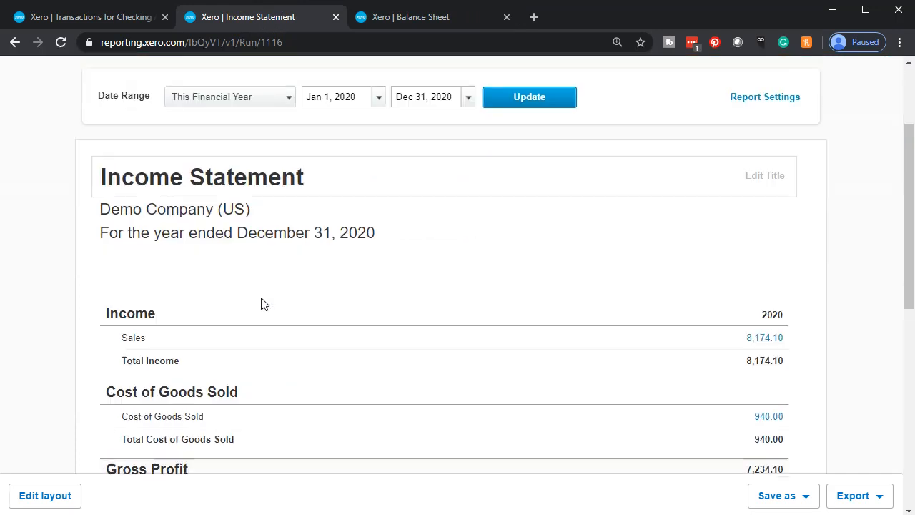
{"action": "left_click", "coordinate": [757, 267]}
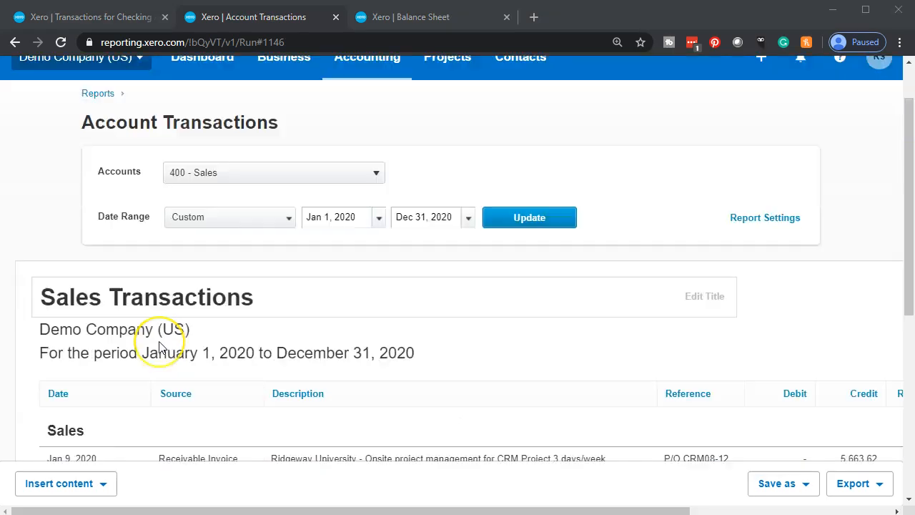
{"action": "scroll", "coordinate": [163, 347], "scroll_direction": "down", "scroll_amount": 5}
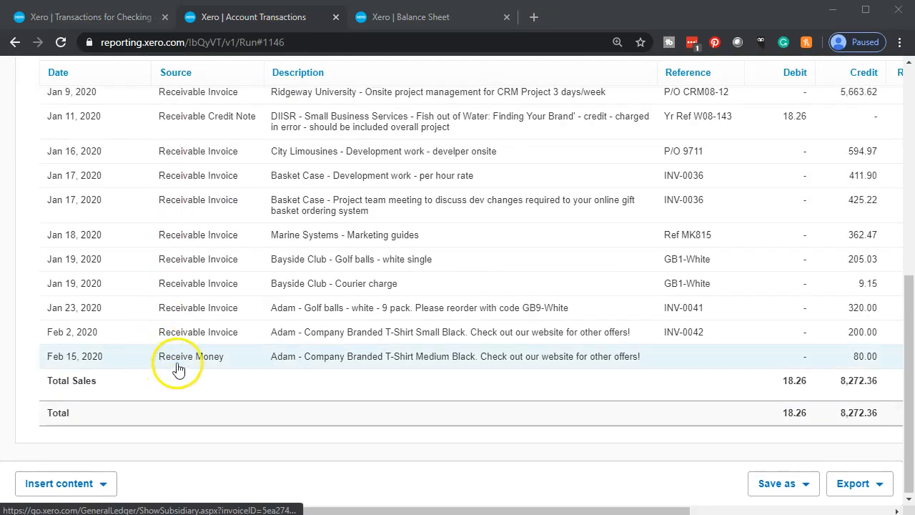
{"action": "left_click", "coordinate": [862, 358]}
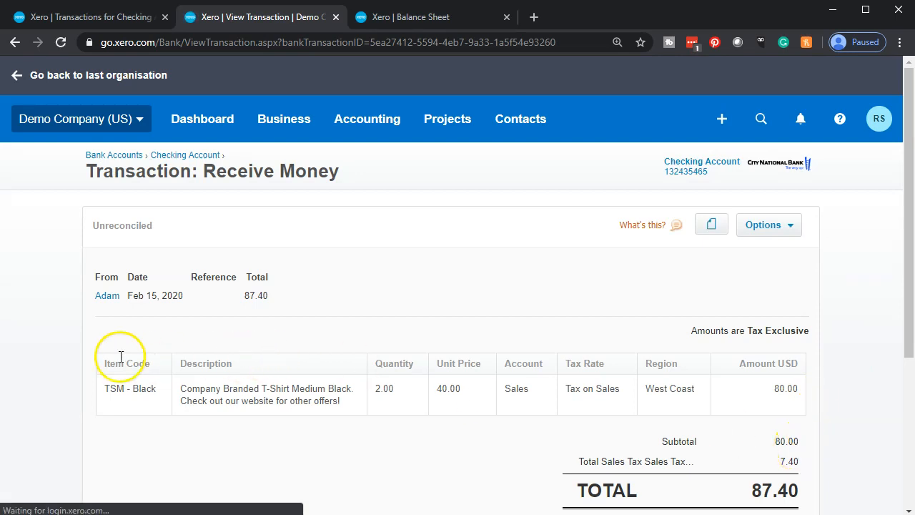
{"action": "left_click", "coordinate": [14, 44]}
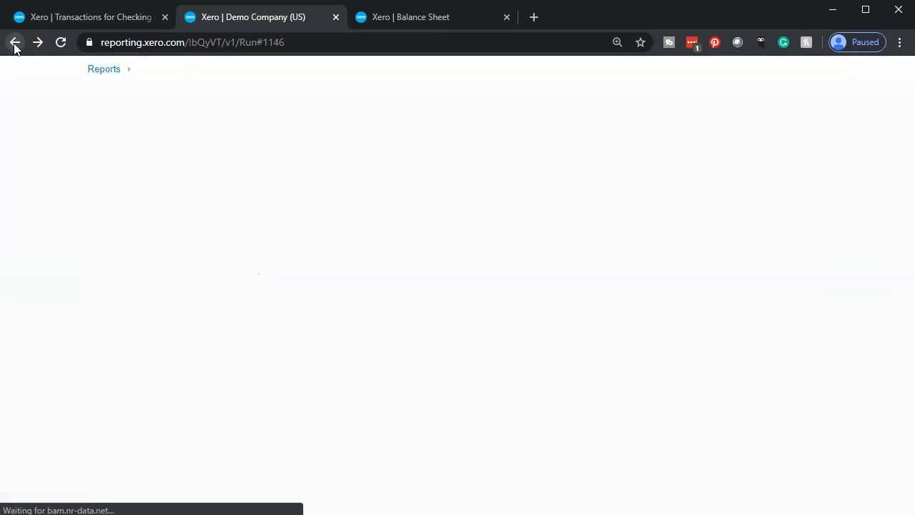
- Drill into the Sales Tax liability on the balance sheet, examine the Feb 15, 2020 Receive Money entry and return to the balance sheet
{"action": "left_click", "coordinate": [404, 20]}
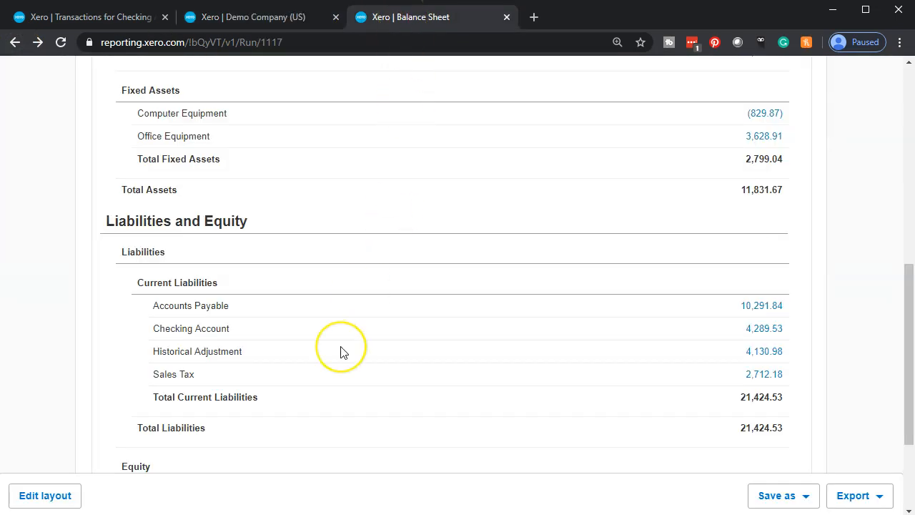
{"action": "scroll", "coordinate": [342, 352], "scroll_direction": "up", "scroll_amount": 4}
{"action": "scroll", "coordinate": [225, 343], "scroll_direction": "down", "scroll_amount": 5}
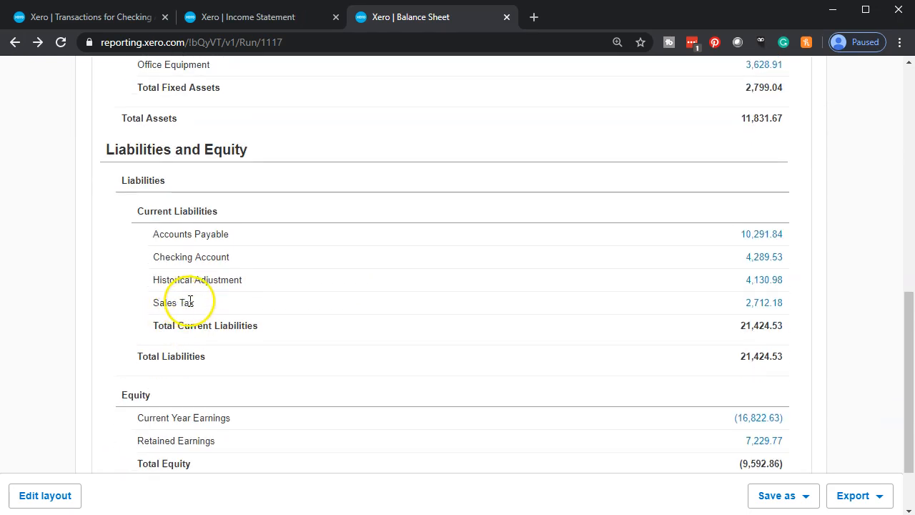
{"action": "left_click", "coordinate": [763, 304]}
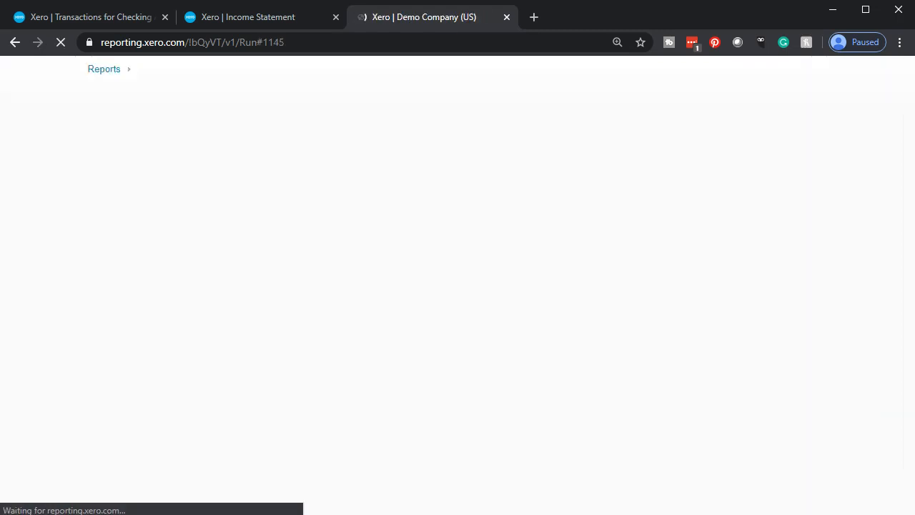
{"action": "scroll", "coordinate": [120, 363], "scroll_direction": "down", "scroll_amount": 5}
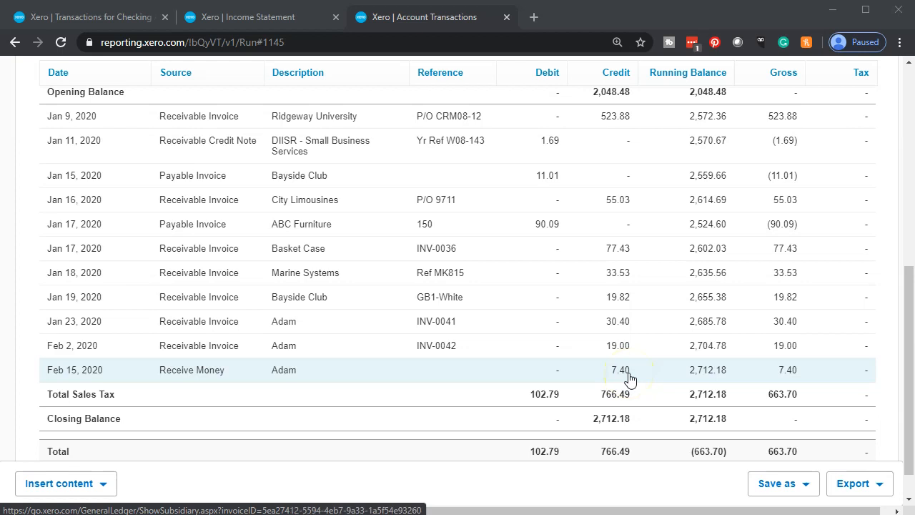
{"action": "scroll", "coordinate": [374, 377], "scroll_direction": "up", "scroll_amount": 10}
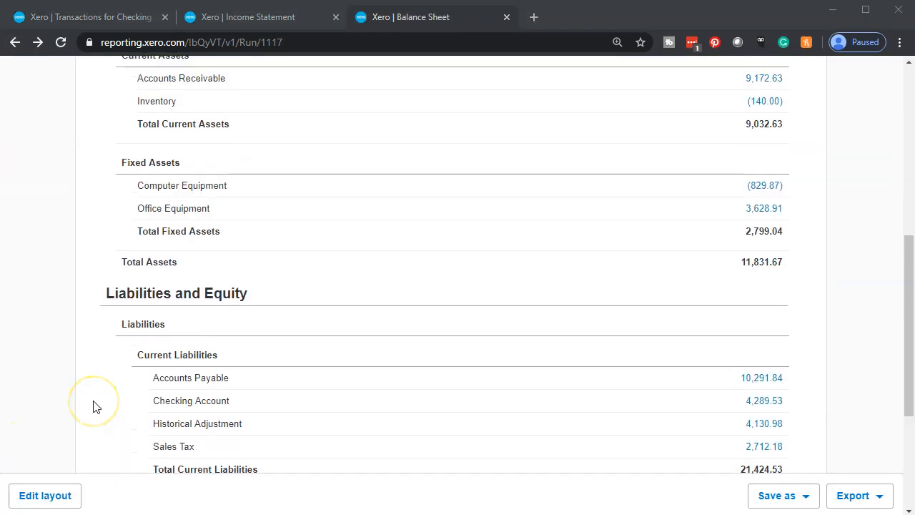
- Open the Inventory account's transactions from the balance sheet and examine the entries through April 30, 2020
{"action": "scroll", "coordinate": [93, 406], "scroll_direction": "up", "scroll_amount": 1}
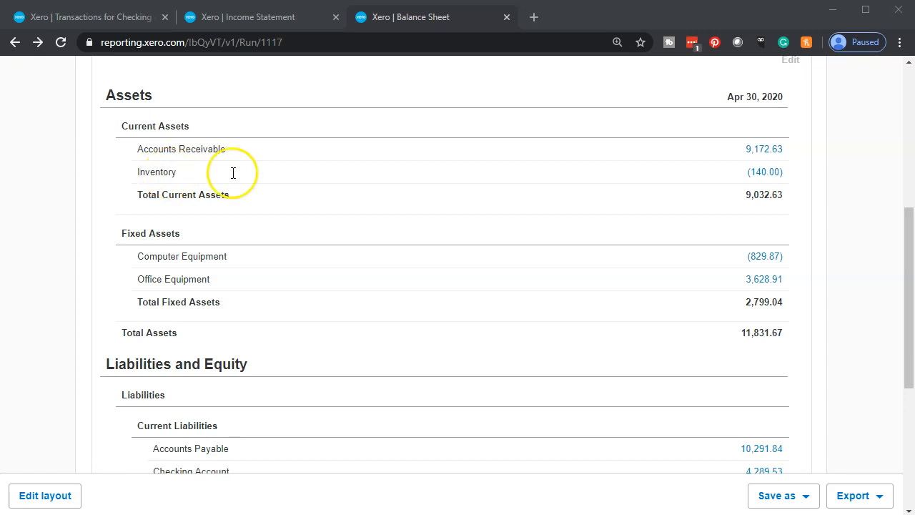
{"action": "left_click", "coordinate": [765, 175]}
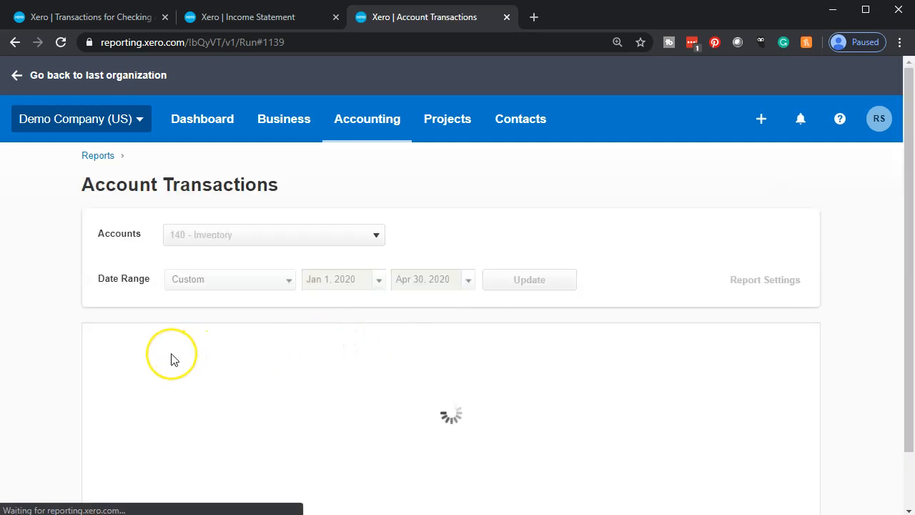
{"action": "scroll", "coordinate": [171, 358], "scroll_direction": "down", "scroll_amount": 3}
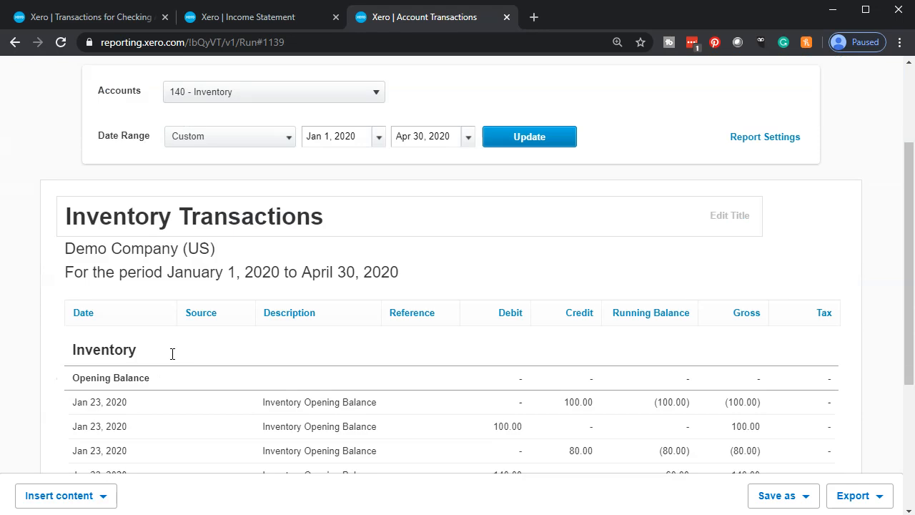
{"action": "scroll", "coordinate": [172, 354], "scroll_direction": "down", "scroll_amount": 2}
{"action": "left_click", "coordinate": [172, 366]}
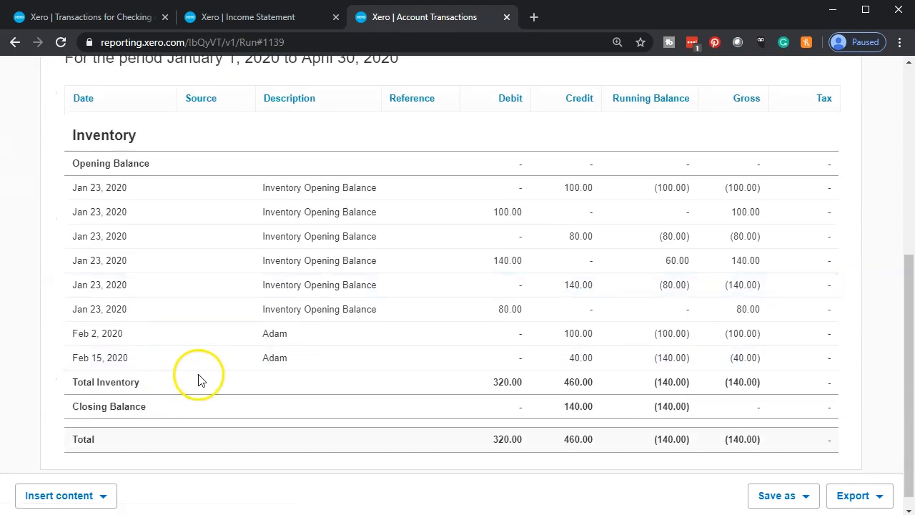
- Open the Feb 15, 2020 inventory entry's source transaction, recheck the Inventory transactions list and go back to the balance sheet
{"action": "left_click", "coordinate": [581, 366]}
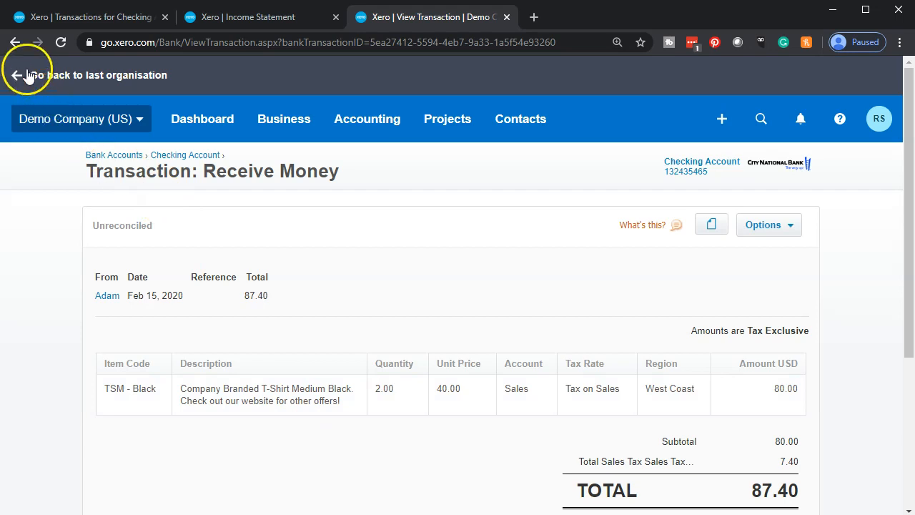
{"action": "left_click", "coordinate": [14, 42]}
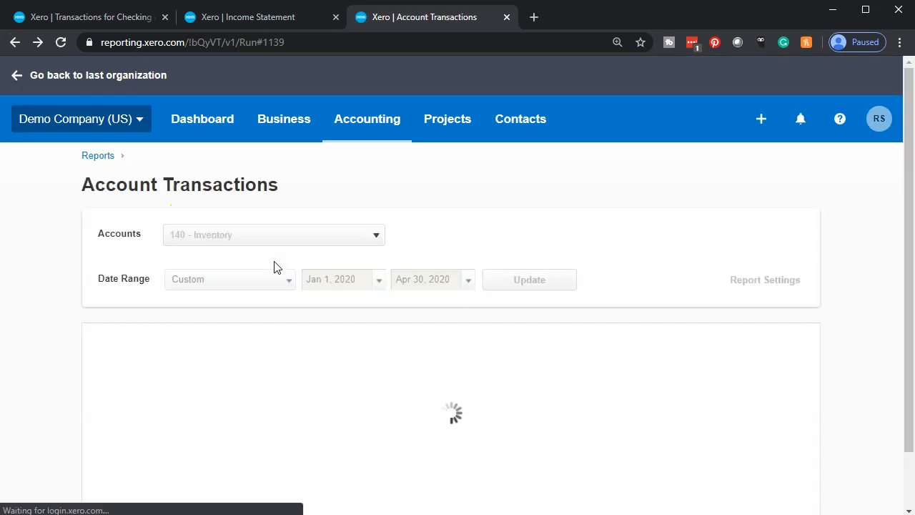
{"action": "scroll", "coordinate": [274, 267], "scroll_direction": "down", "scroll_amount": 4}
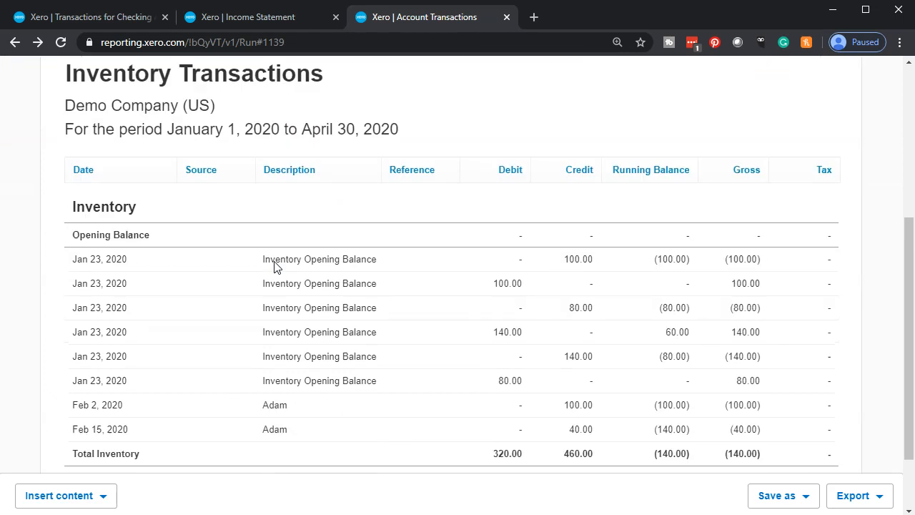
{"action": "scroll", "coordinate": [273, 271], "scroll_direction": "down", "scroll_amount": 2}
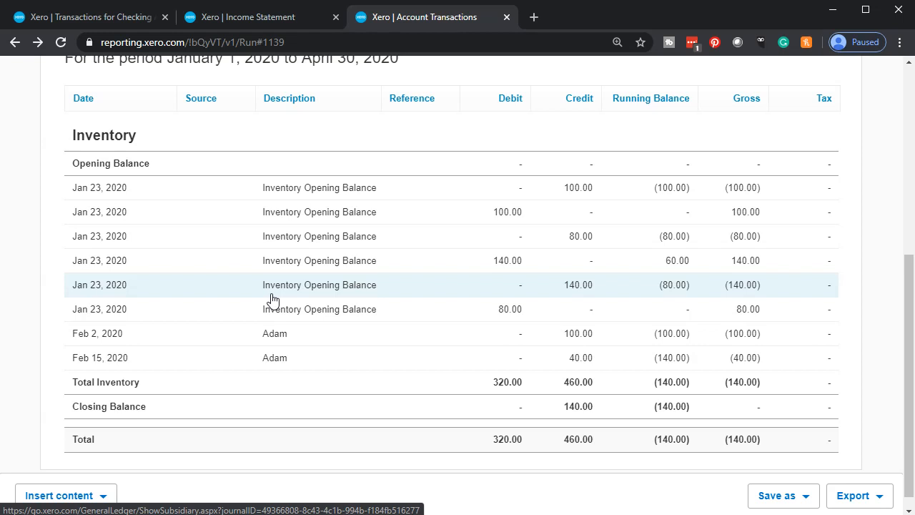
{"action": "left_click", "coordinate": [89, 514]}
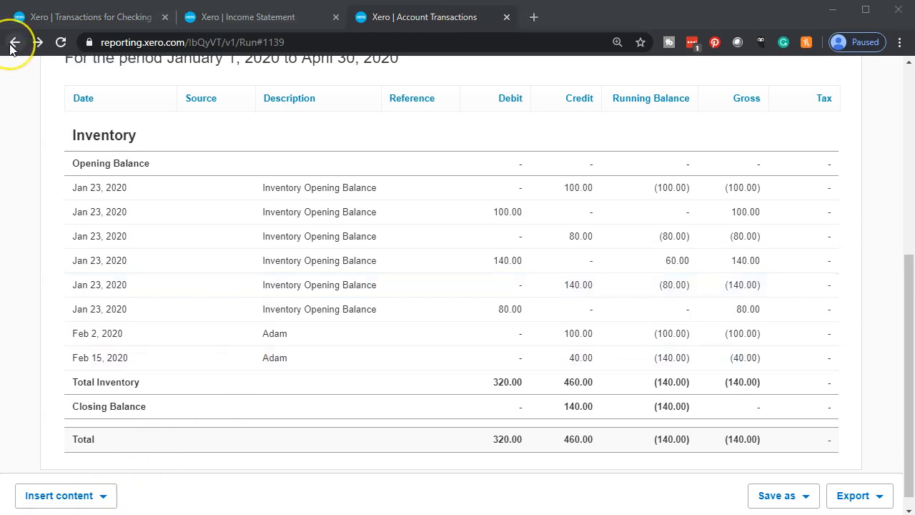
{"action": "left_click", "coordinate": [14, 43]}
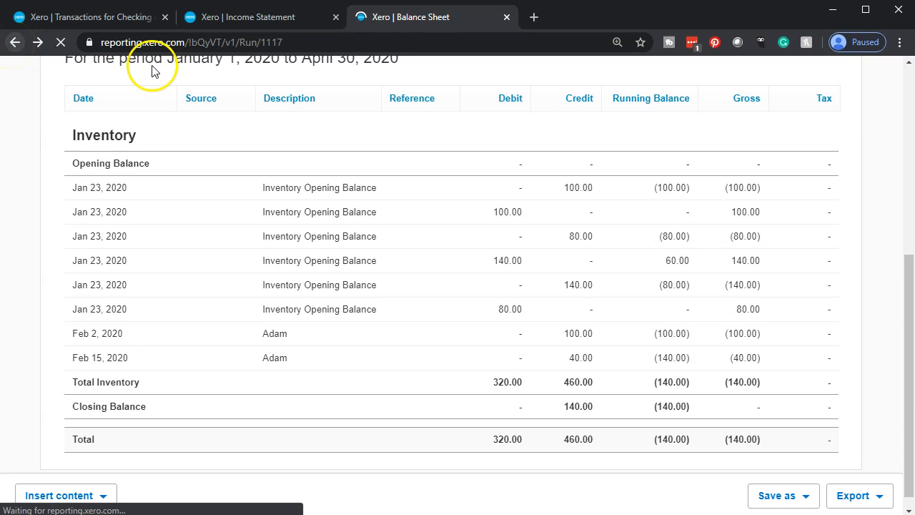
- Drill into Cost of Goods Sold on the income statement, examine the Feb 15, 2020 entry and return to the income statement
{"action": "left_click", "coordinate": [284, 18]}
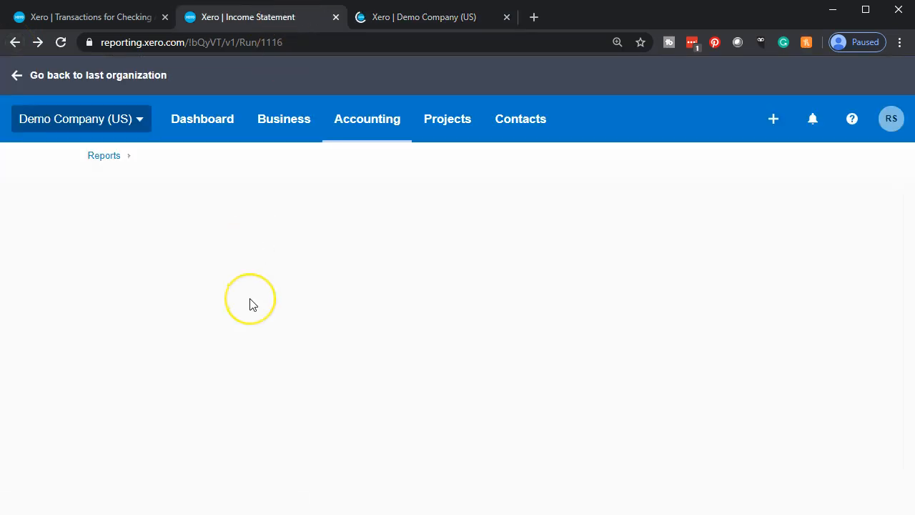
{"action": "scroll", "coordinate": [250, 304], "scroll_direction": "down", "scroll_amount": 1}
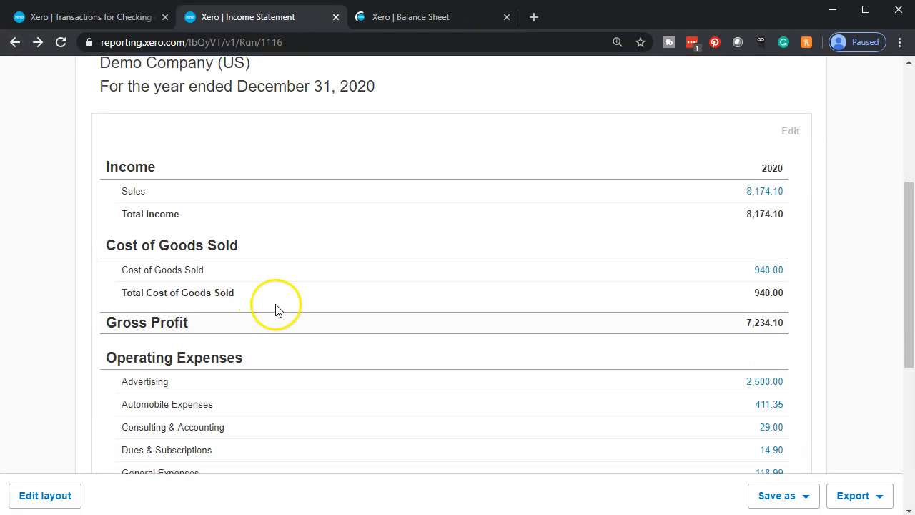
{"action": "left_click", "coordinate": [762, 277]}
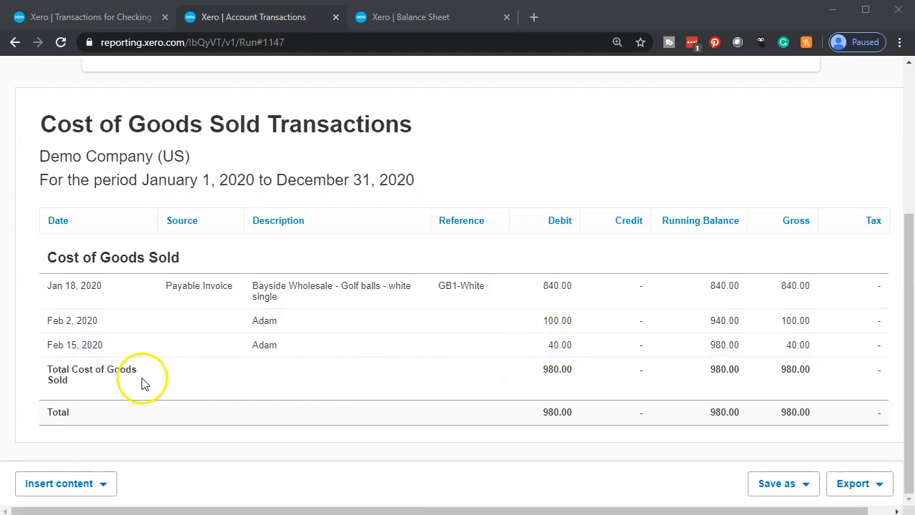
{"action": "scroll", "coordinate": [143, 383], "scroll_direction": "up", "scroll_amount": 3}
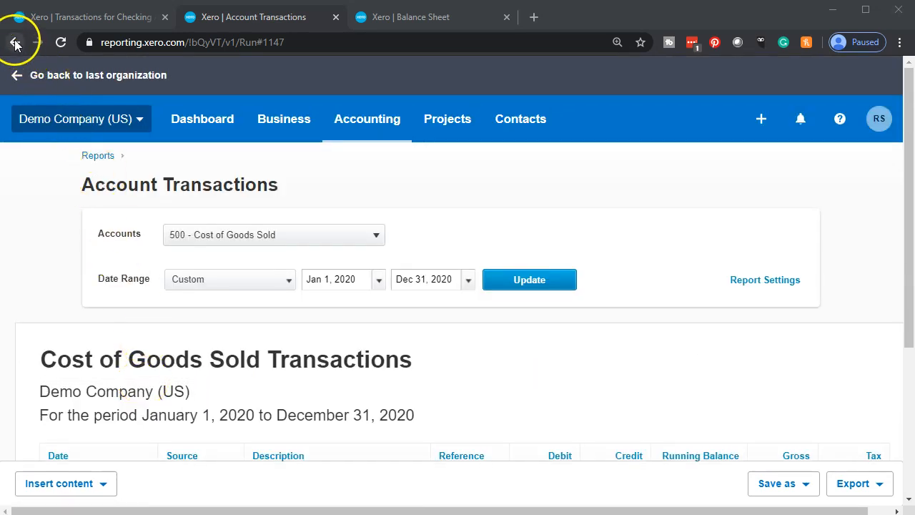
{"action": "left_click", "coordinate": [14, 42]}
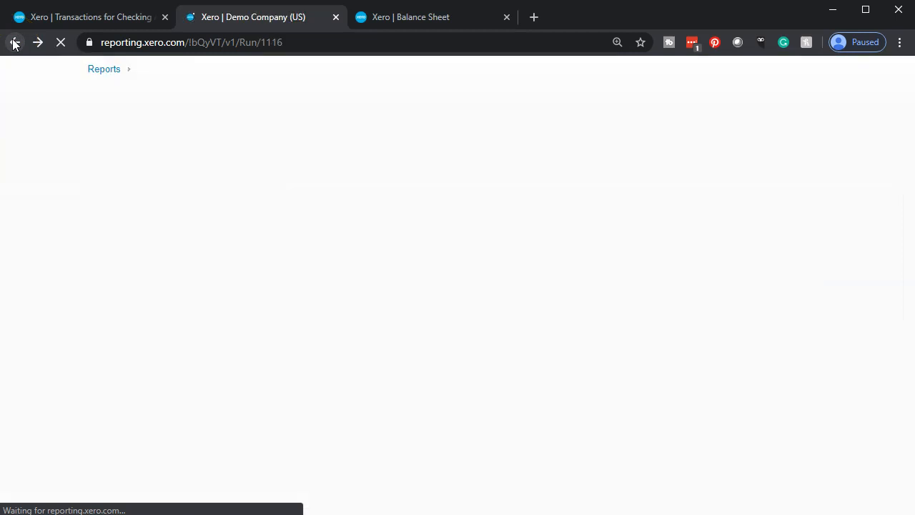
- Start a new Receive Money transaction in the Bank Clearing Account and enter the existing customer as the payer
{"action": "left_click", "coordinate": [104, 20]}
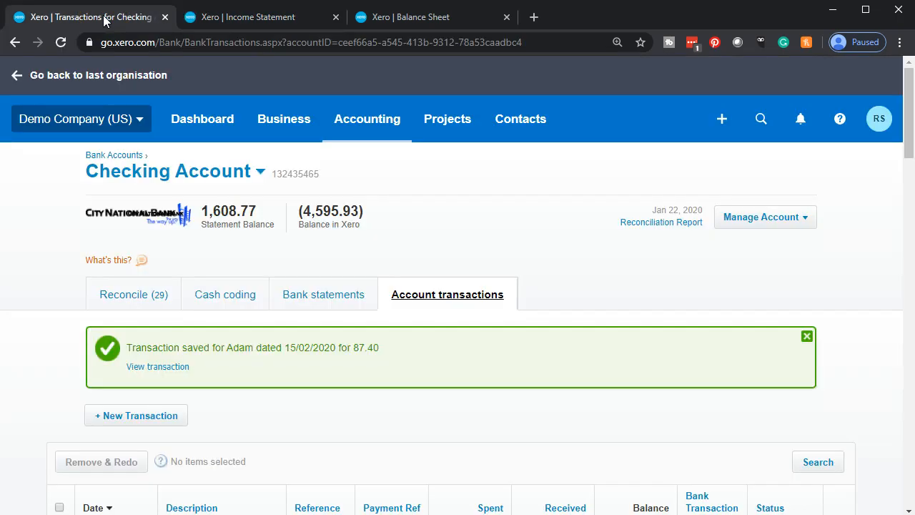
{"action": "left_click", "coordinate": [722, 120]}
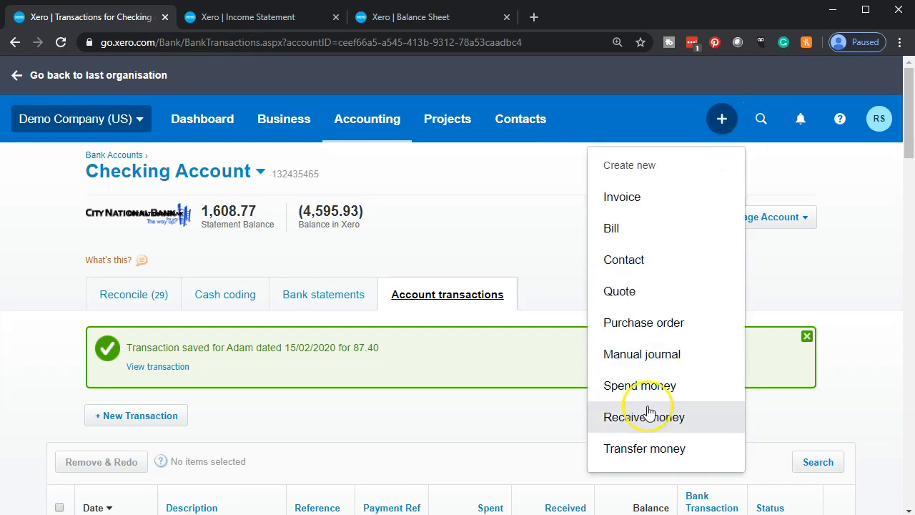
{"action": "left_click", "coordinate": [648, 414]}
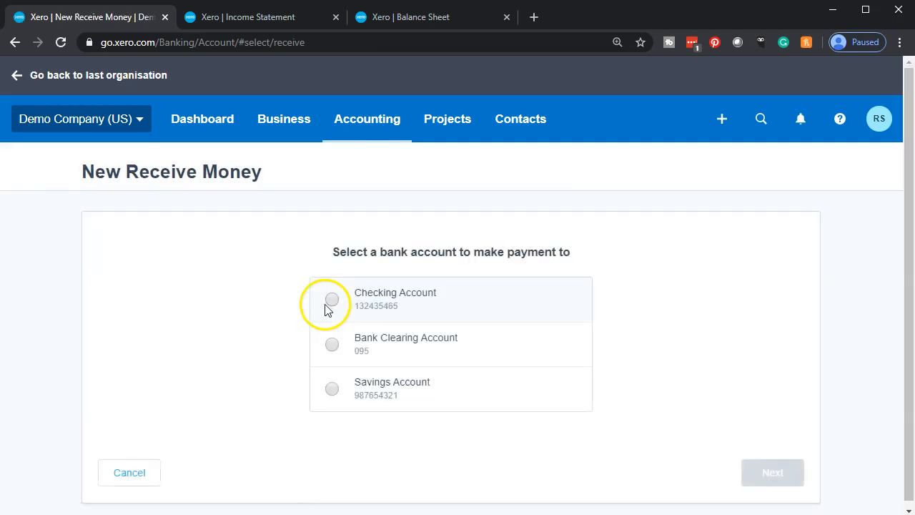
{"action": "left_click", "coordinate": [332, 345]}
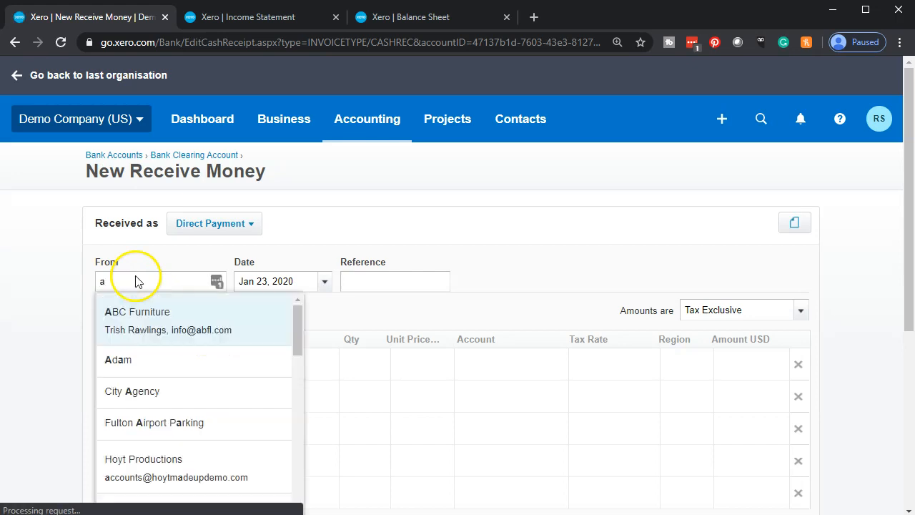
{"action": "type", "text": "d"}
{"action": "key", "text": "Tab"}
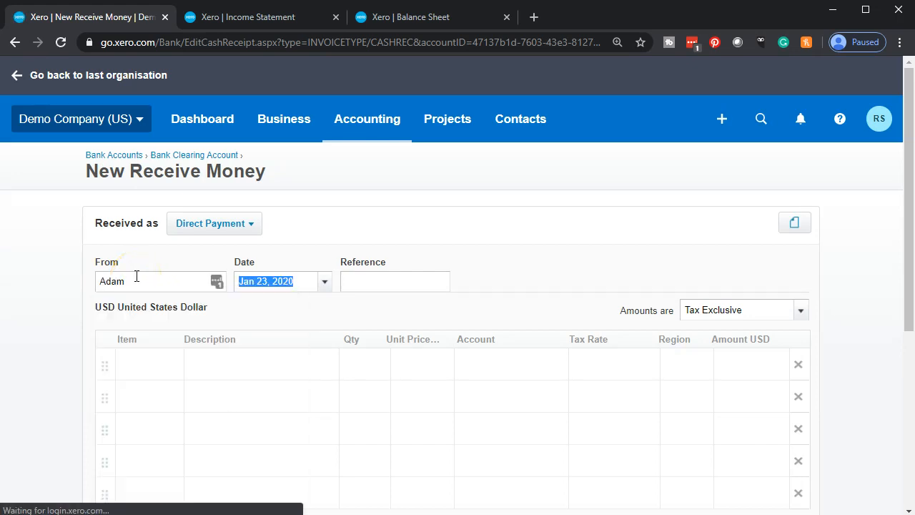
- Set the transaction date to Mar 5, 2020
{"action": "left_click", "coordinate": [326, 284]}
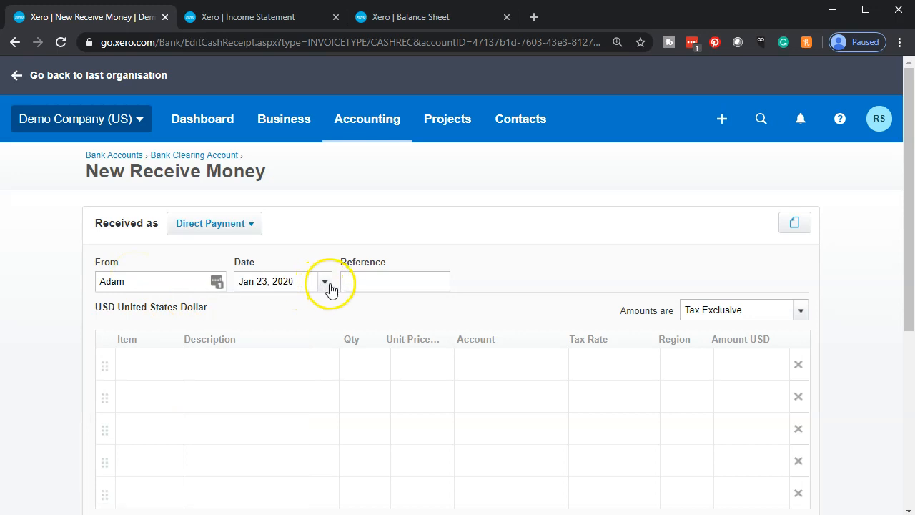
{"action": "left_click", "coordinate": [476, 256]}
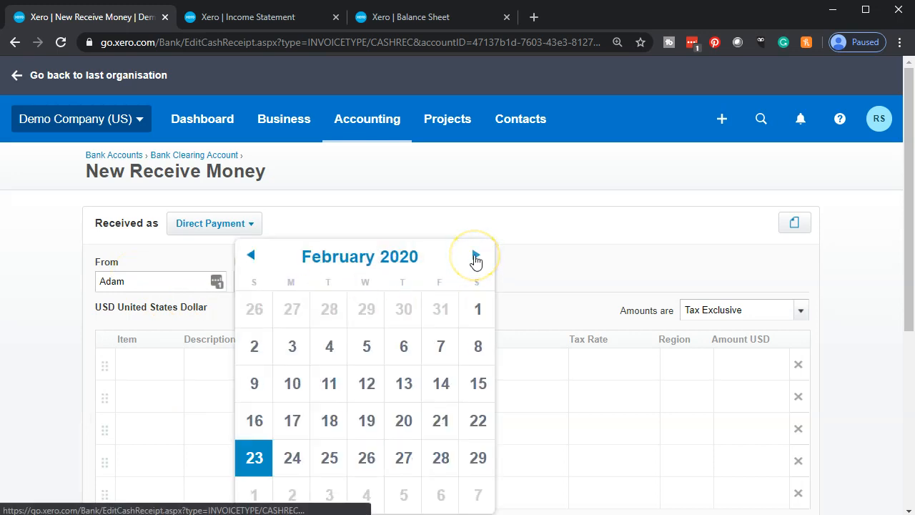
{"action": "left_click", "coordinate": [476, 256]}
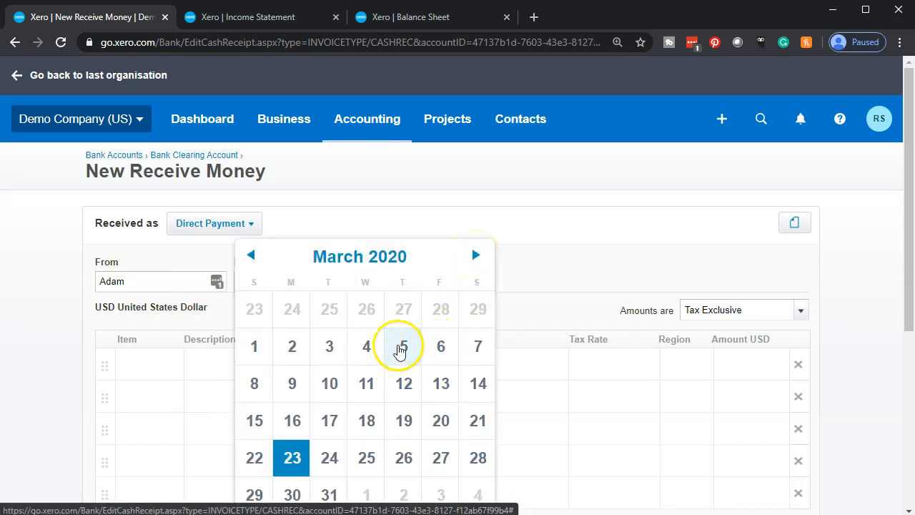
{"action": "left_click", "coordinate": [402, 350]}
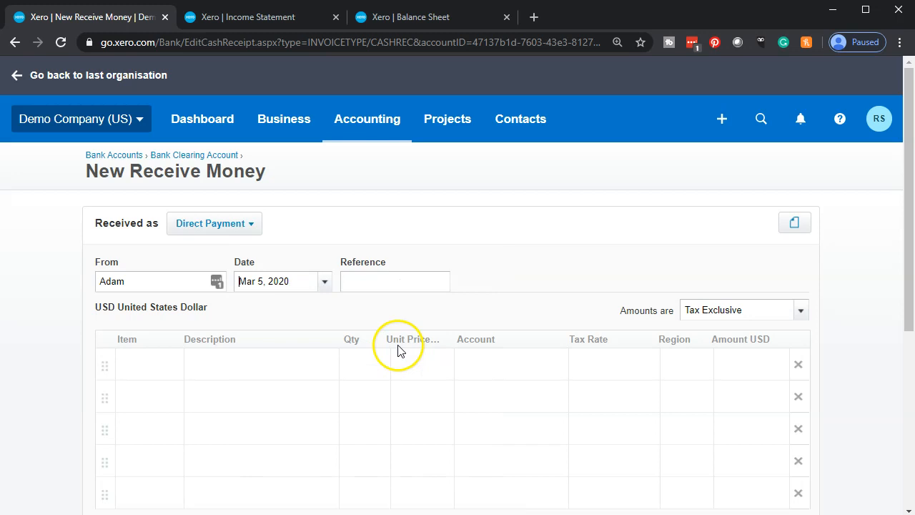
- Add the item BOOK: Fish out of Water: Finding Your Brand as the first line, keeping its default quantity, price and account
{"action": "left_click", "coordinate": [173, 367]}
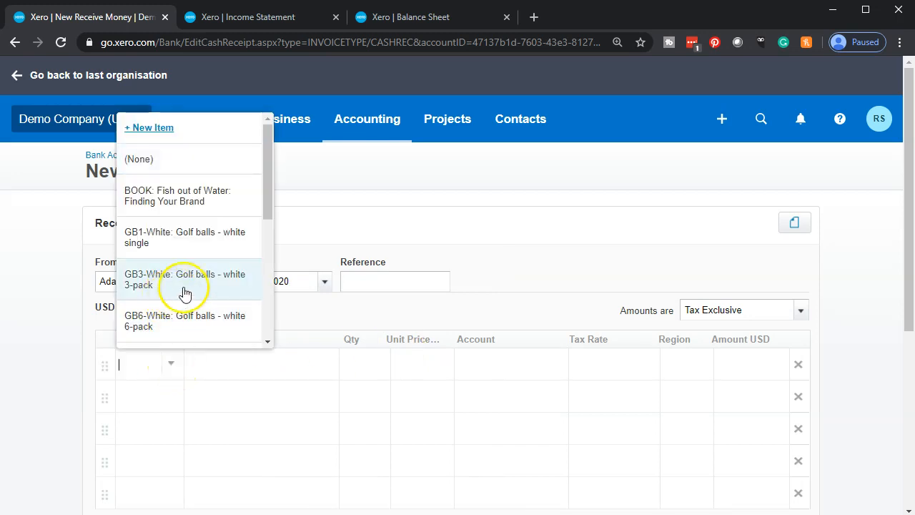
{"action": "left_click", "coordinate": [179, 210]}
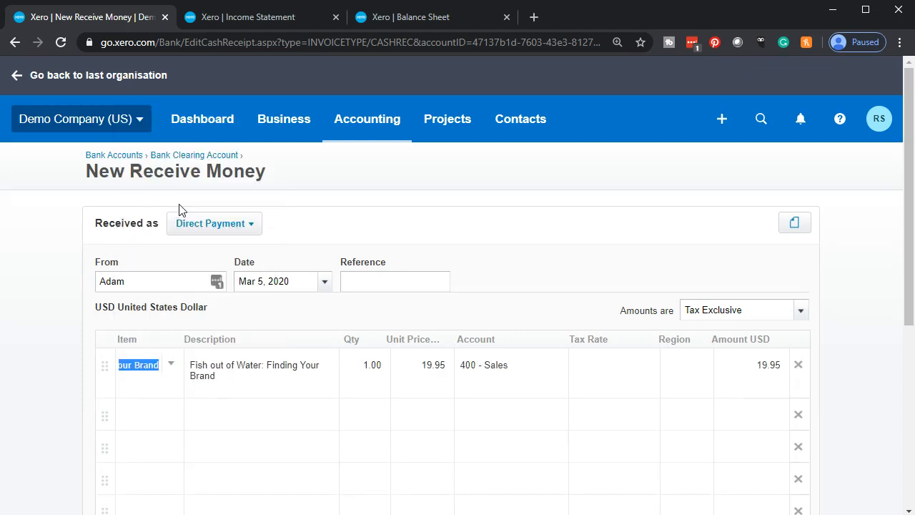
{"action": "key", "text": "Tab"}
{"action": "key", "text": "Tab"}
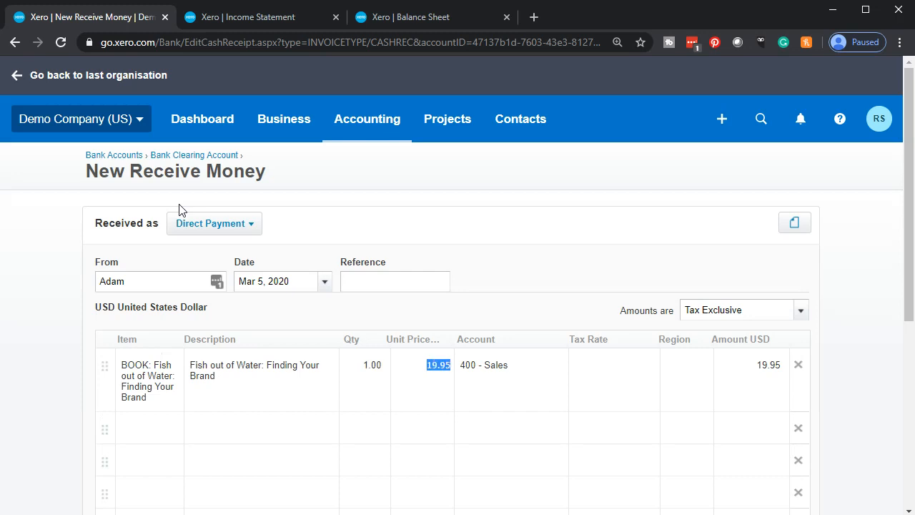
{"action": "key", "text": "Tab"}
{"action": "scroll", "coordinate": [158, 326], "scroll_direction": "down", "scroll_amount": 2}
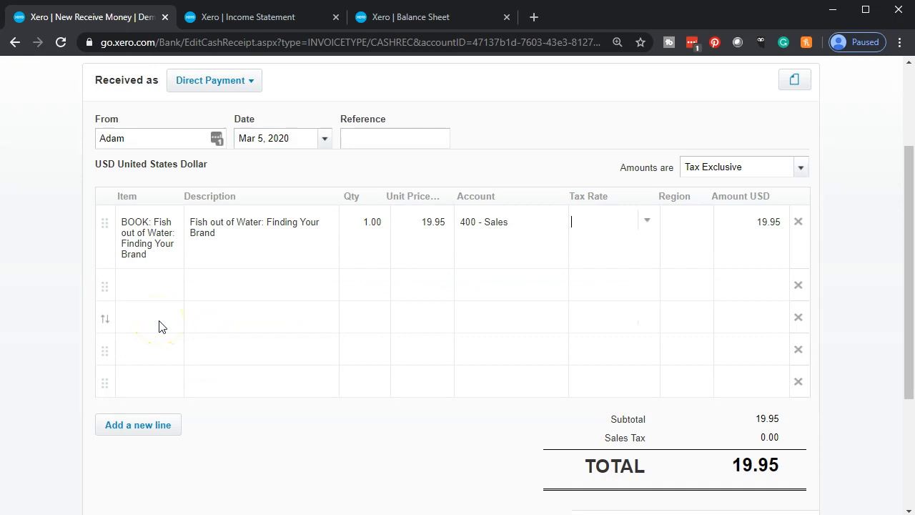
{"action": "key", "text": "Tab"}
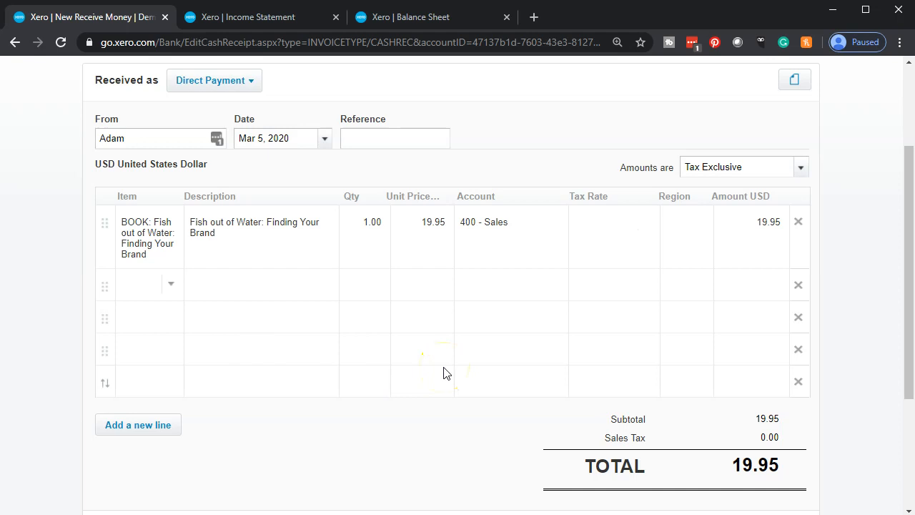
- Try to save the Mar 5, 2020 transaction without a tax rate and add another
{"action": "scroll", "coordinate": [444, 372], "scroll_direction": "up", "scroll_amount": 1}
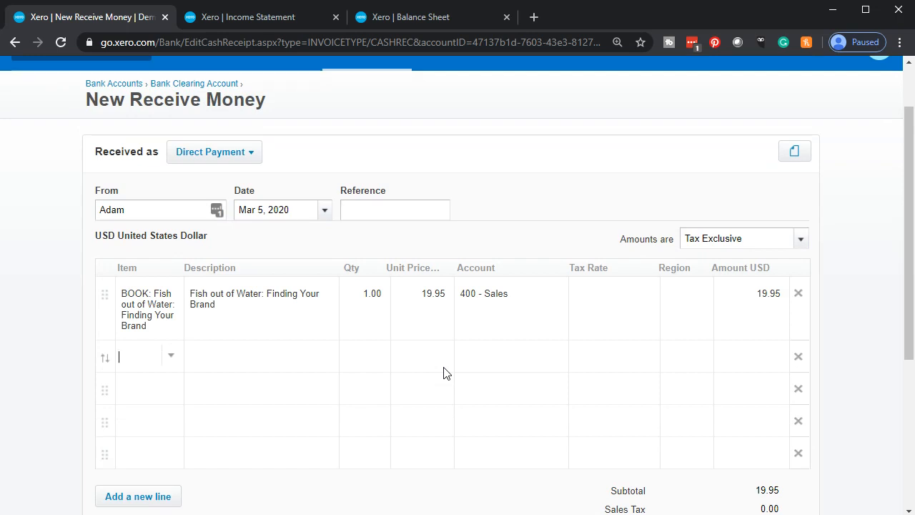
{"action": "scroll", "coordinate": [443, 373], "scroll_direction": "down", "scroll_amount": 2}
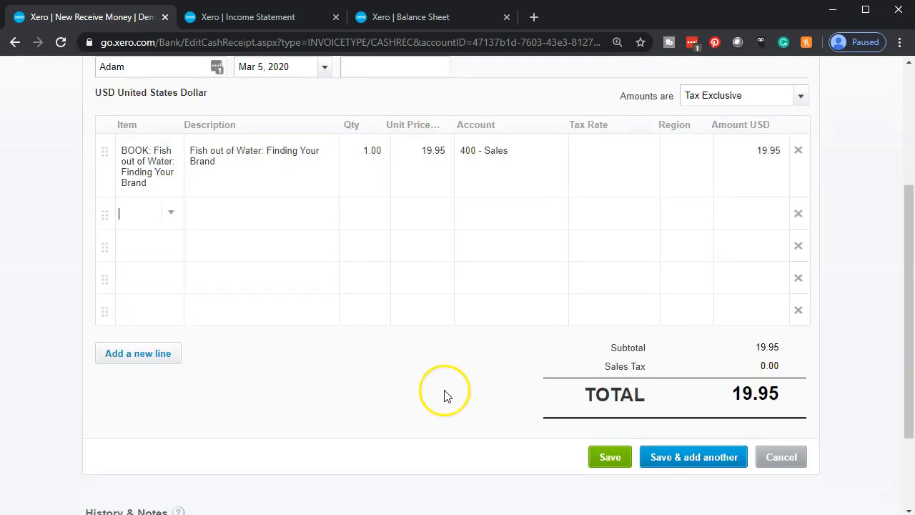
{"action": "left_click", "coordinate": [694, 462]}
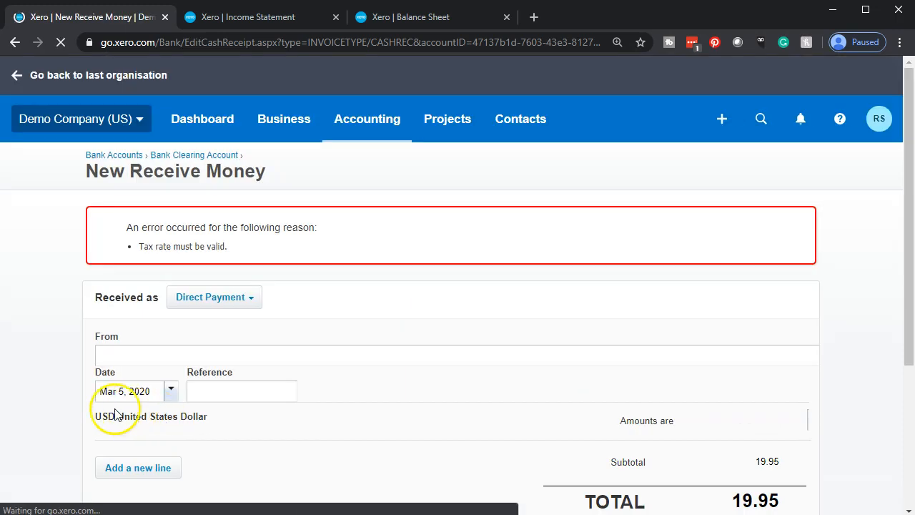
- Set the book line's tax rate to Tax on Sales (9.25%) and save the transaction
{"action": "scroll", "coordinate": [104, 414], "scroll_direction": "down", "scroll_amount": 1}
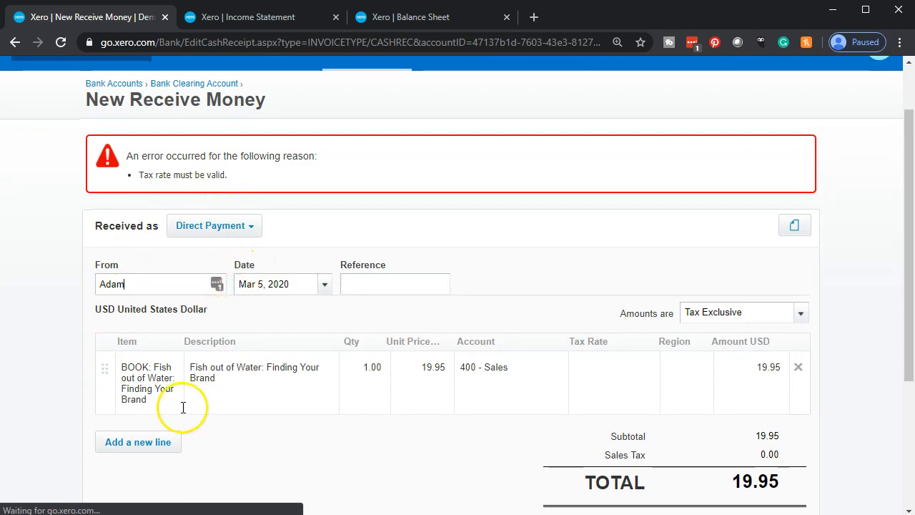
{"action": "scroll", "coordinate": [520, 456], "scroll_direction": "down", "scroll_amount": 2}
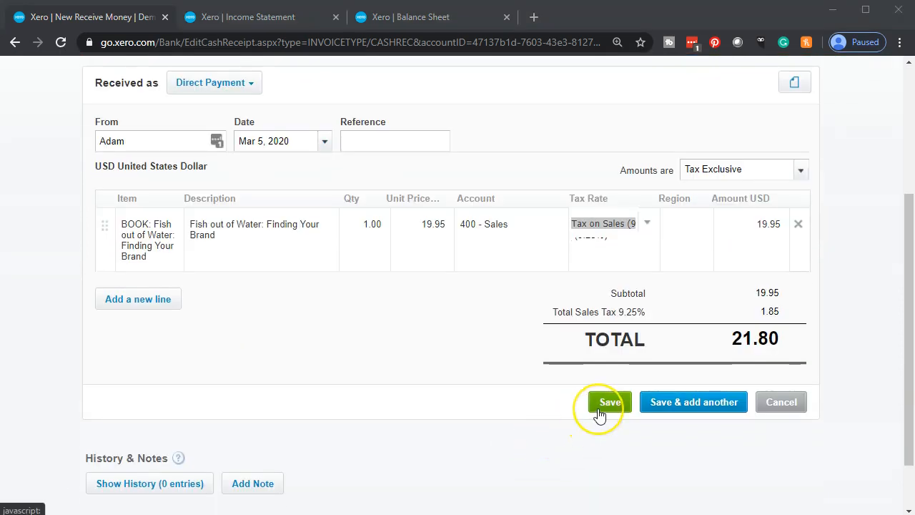
{"action": "left_click", "coordinate": [608, 403]}
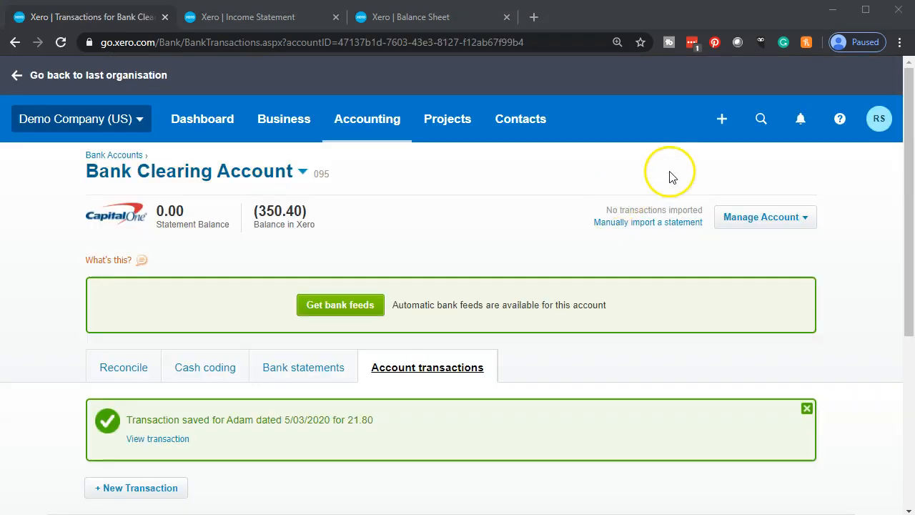
- Start another Receive Money transaction in the Bank Clearing Account from the same customer
{"action": "left_click", "coordinate": [723, 122]}
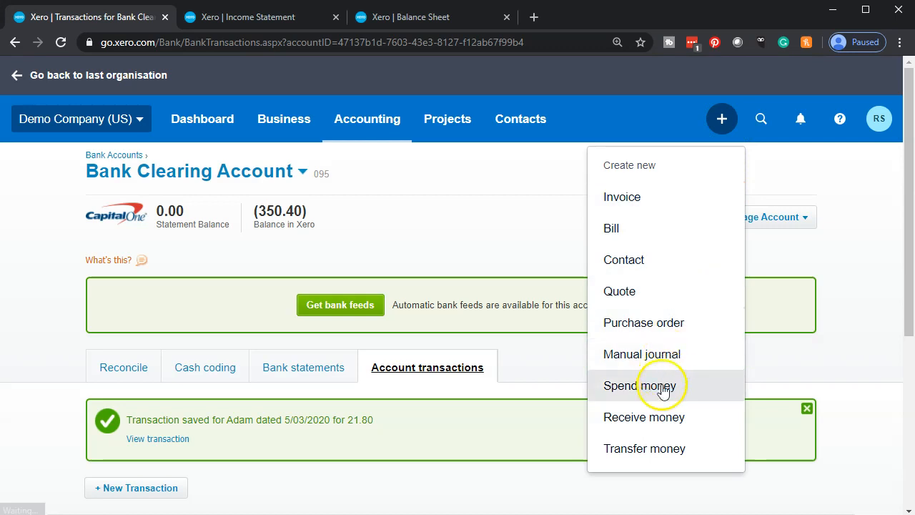
{"action": "left_click", "coordinate": [664, 419]}
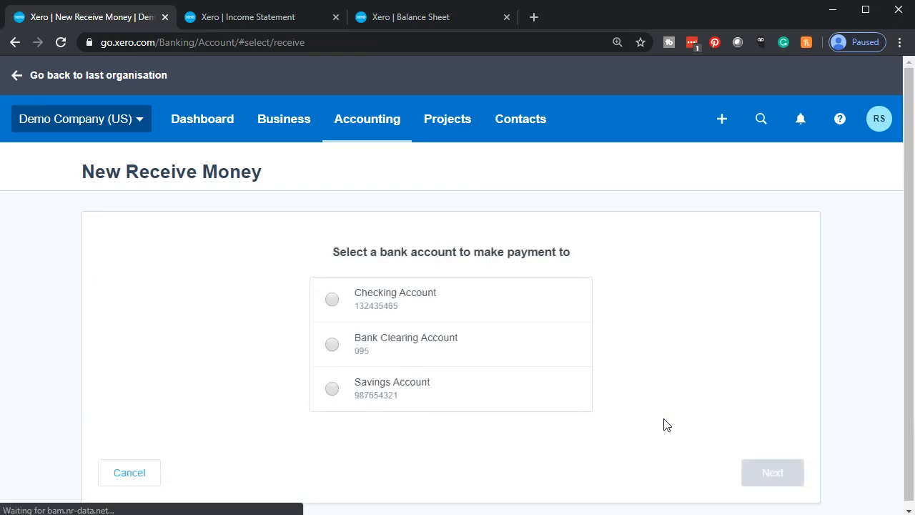
{"action": "left_click", "coordinate": [331, 344]}
{"action": "left_click", "coordinate": [789, 473]}
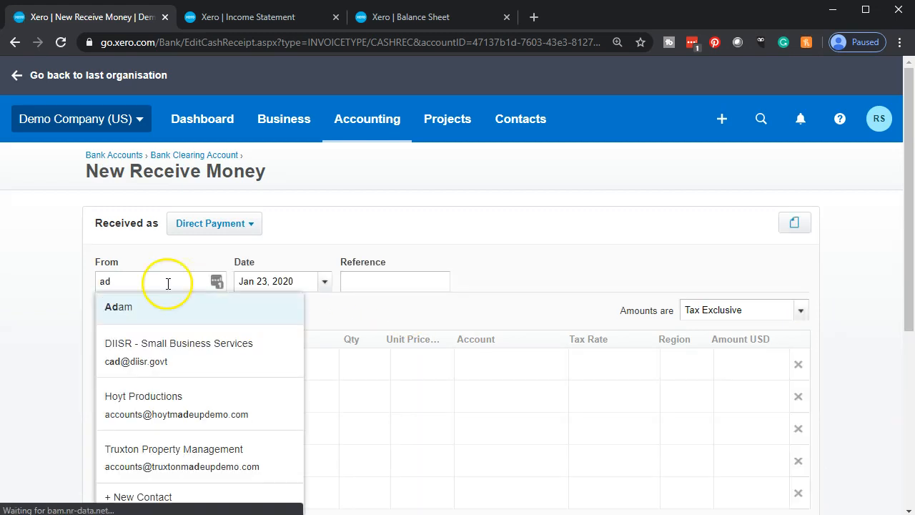
{"action": "left_click", "coordinate": [123, 308]}
- Set the new transaction's date to Mar 7, 2020
{"action": "left_click", "coordinate": [326, 283]}
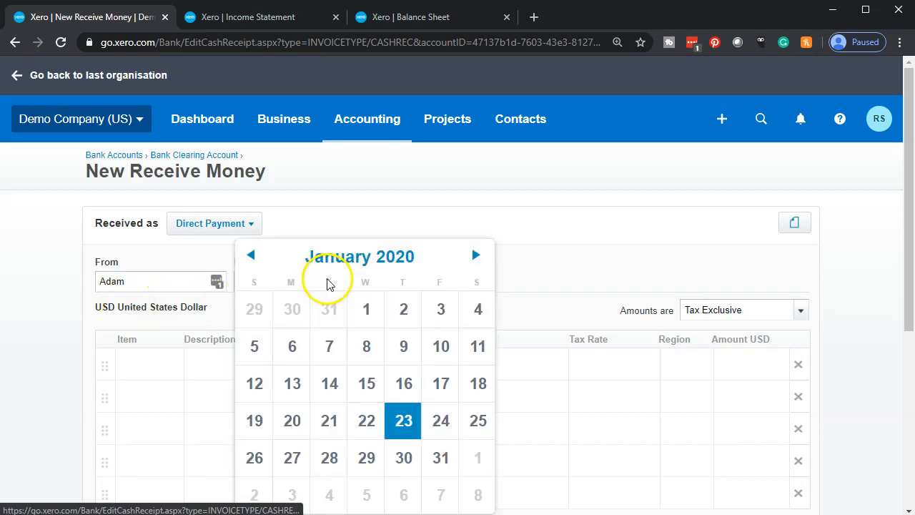
{"action": "left_click", "coordinate": [476, 255]}
{"action": "left_click", "coordinate": [476, 257]}
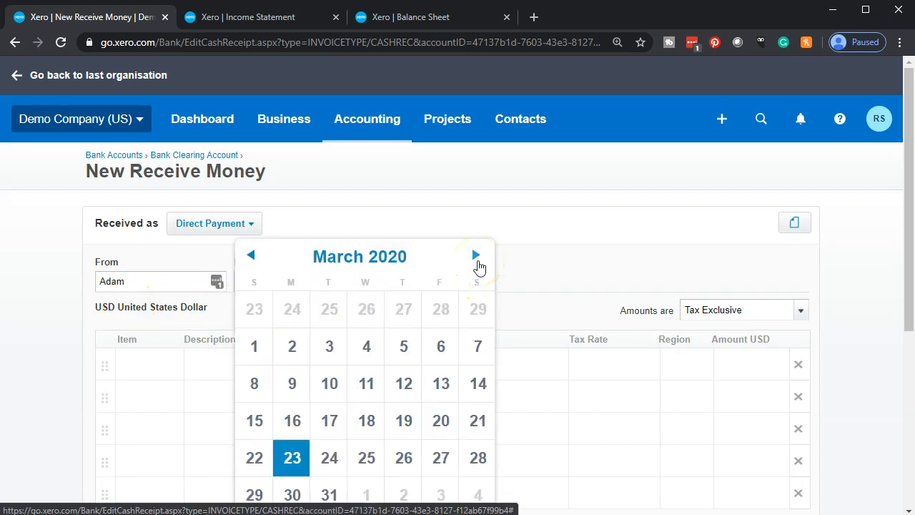
{"action": "left_click", "coordinate": [469, 352]}
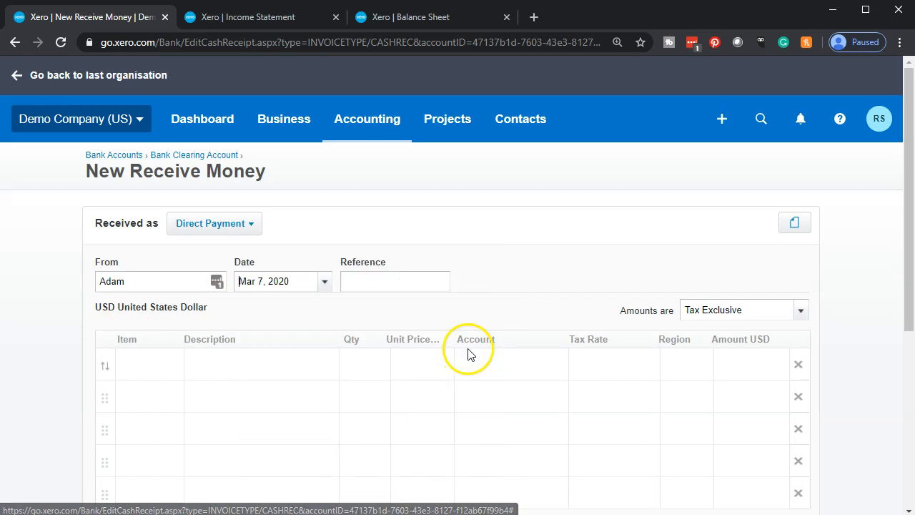
- Add the item GB1-White: Golf balls - white single as the first line, keeping its default quantity, price and account
{"action": "left_click", "coordinate": [170, 365]}
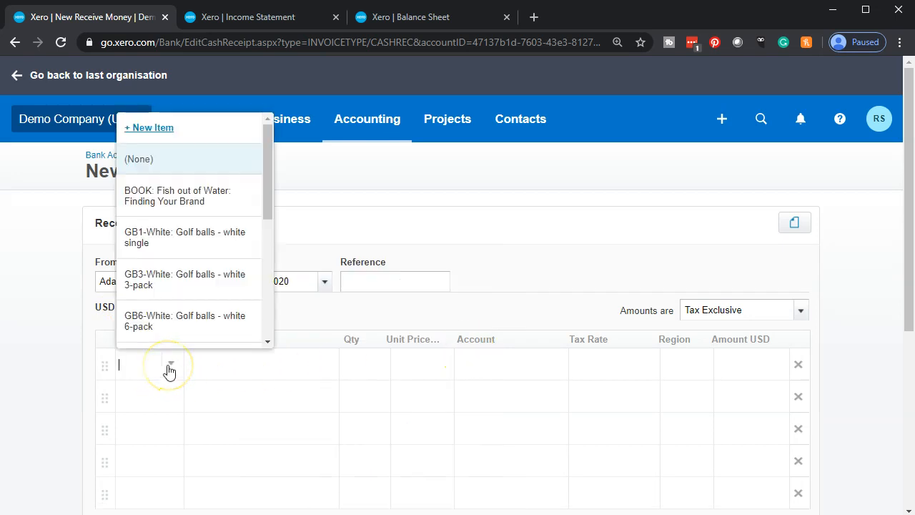
{"action": "left_click", "coordinate": [164, 253]}
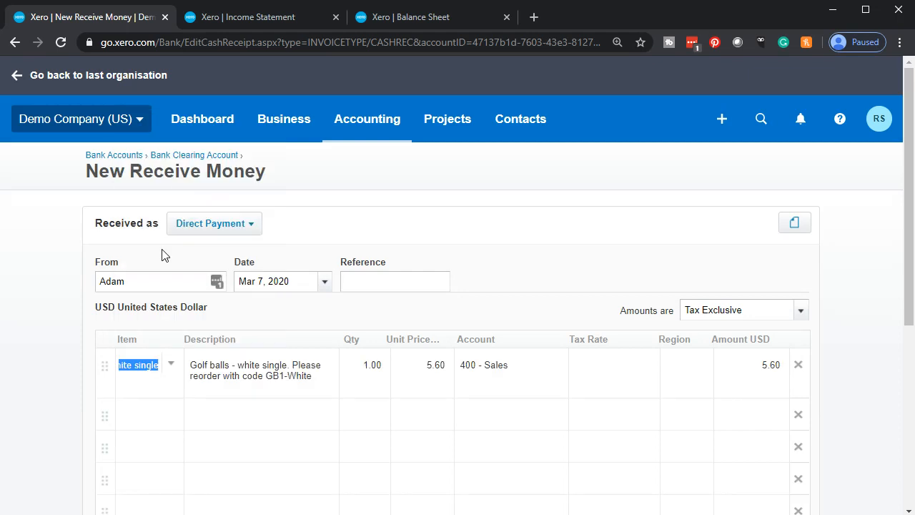
{"action": "key", "text": "Tab"}
{"action": "key", "text": "Tab"}
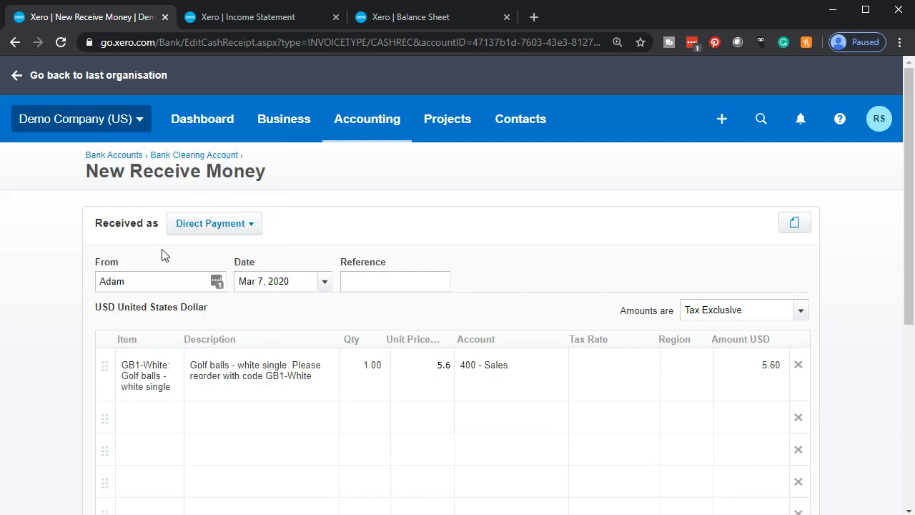
{"action": "key", "text": "Tab"}
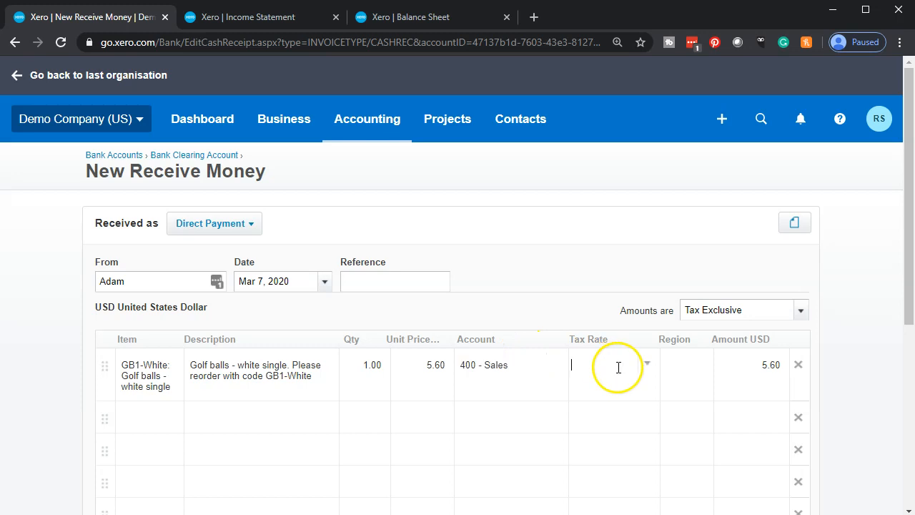
- Set the golf ball line's tax rate to Tax on Purchases (9.25%) and save the transaction
{"action": "left_click", "coordinate": [648, 367]}
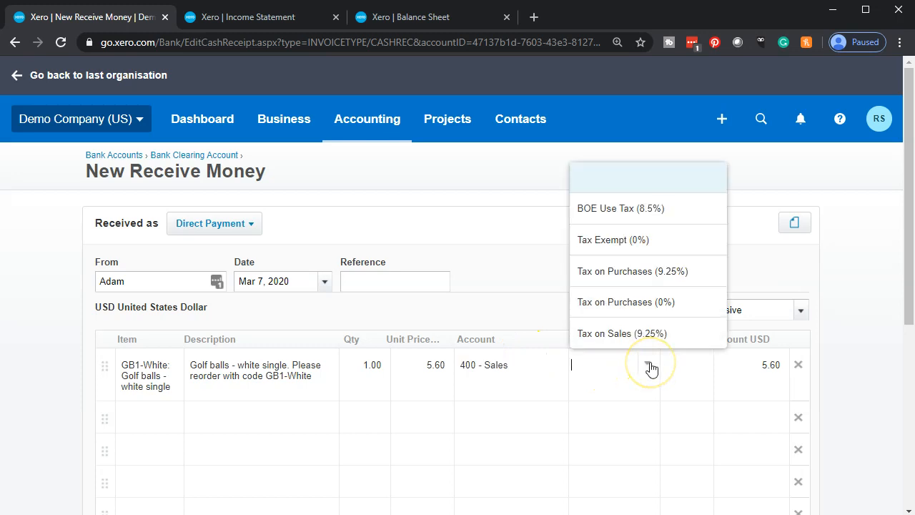
{"action": "left_click", "coordinate": [644, 284]}
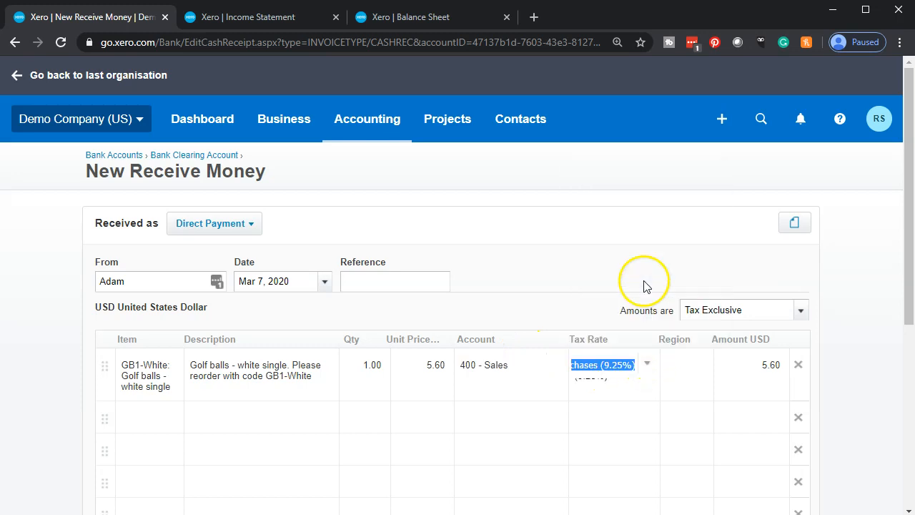
{"action": "left_click", "coordinate": [861, 342]}
{"action": "scroll", "coordinate": [862, 343], "scroll_direction": "down", "scroll_amount": 3}
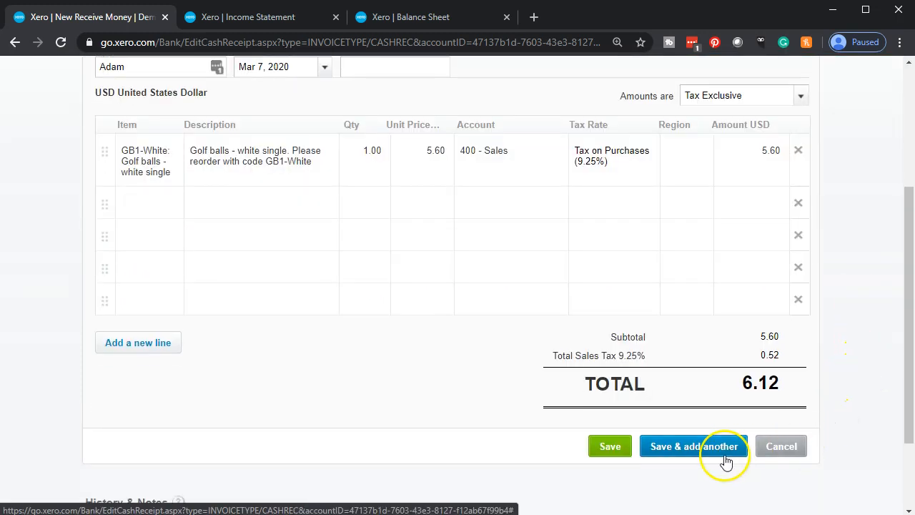
{"action": "left_click", "coordinate": [602, 457]}
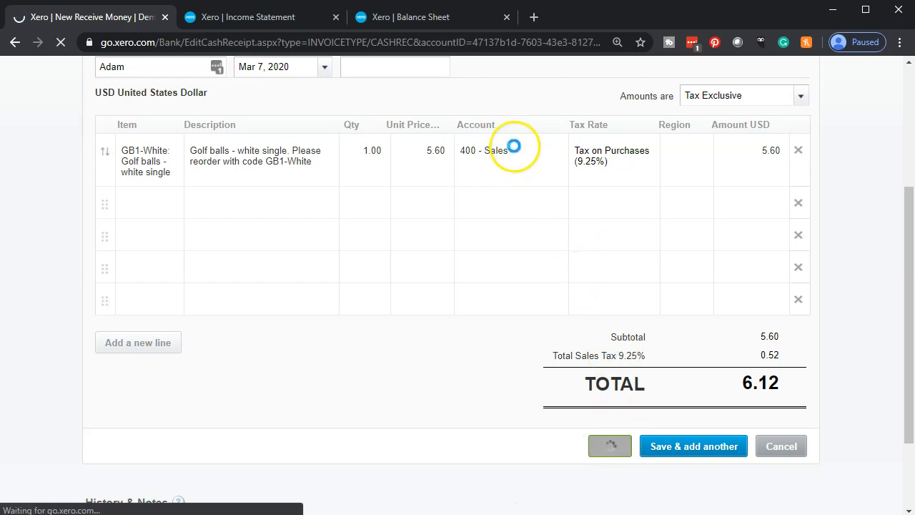
- Refresh the Balance Sheet report as of Apr 30, 2020 to include the newly saved sale
{"action": "left_click", "coordinate": [427, 21]}
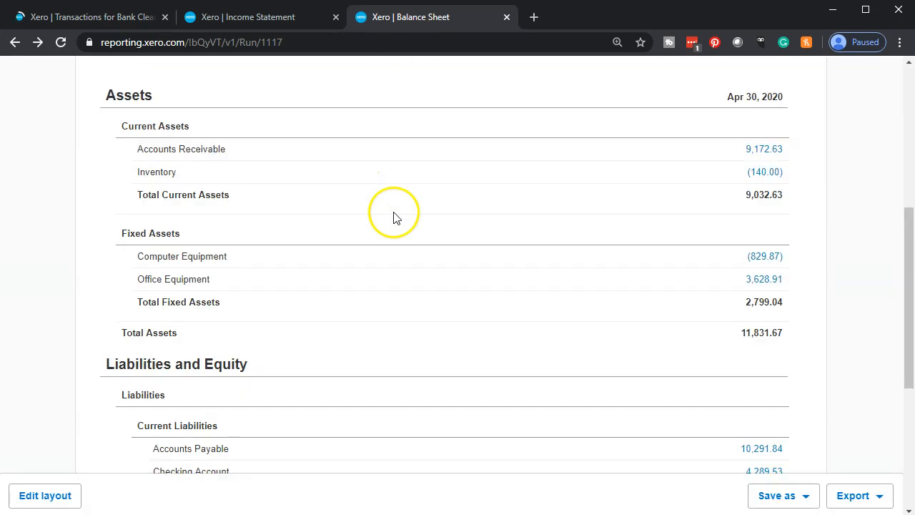
{"action": "scroll", "coordinate": [387, 250], "scroll_direction": "up", "scroll_amount": 5}
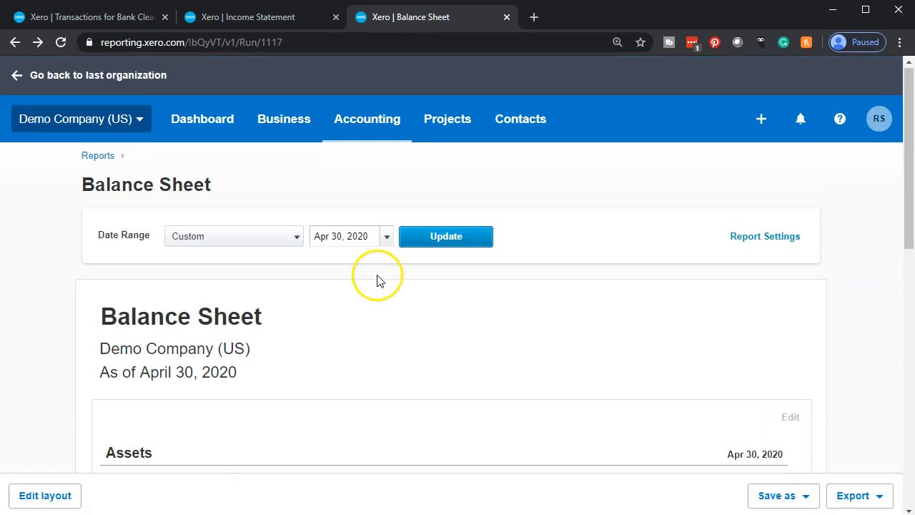
{"action": "left_click", "coordinate": [444, 236]}
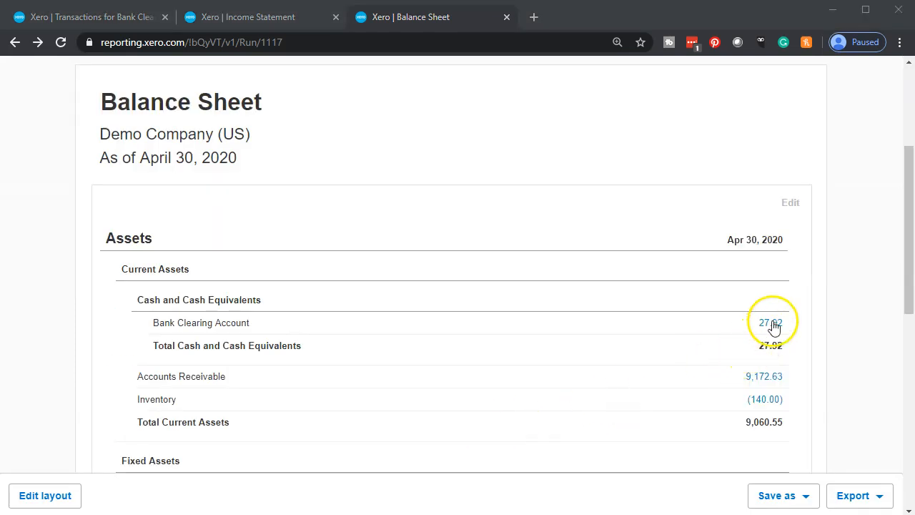
- Examine the Bank Clearing Account's transactions behind its Balance Sheet amount, including the March Receive Money entries, and return to the report
{"action": "left_click", "coordinate": [772, 324]}
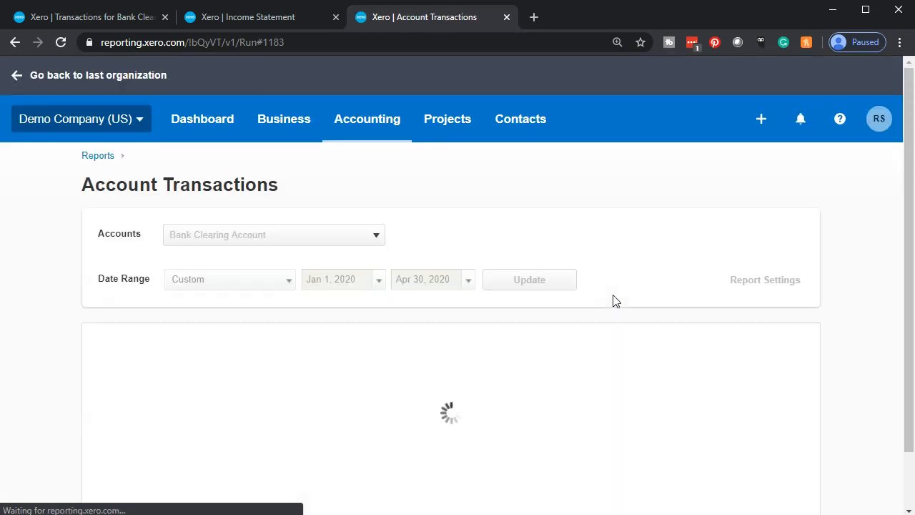
{"action": "scroll", "coordinate": [613, 300], "scroll_direction": "down", "scroll_amount": 5}
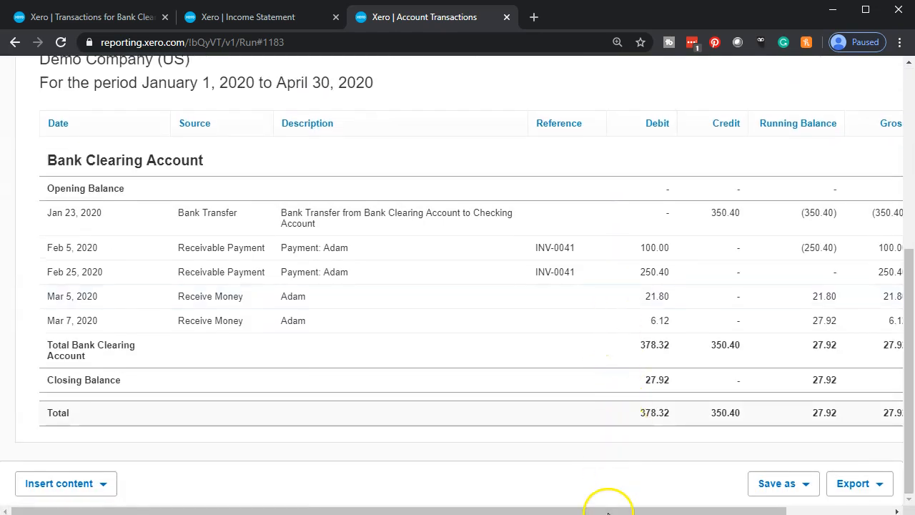
{"action": "left_click_drag", "start_coordinate": [609, 512], "coordinate": [621, 511]}
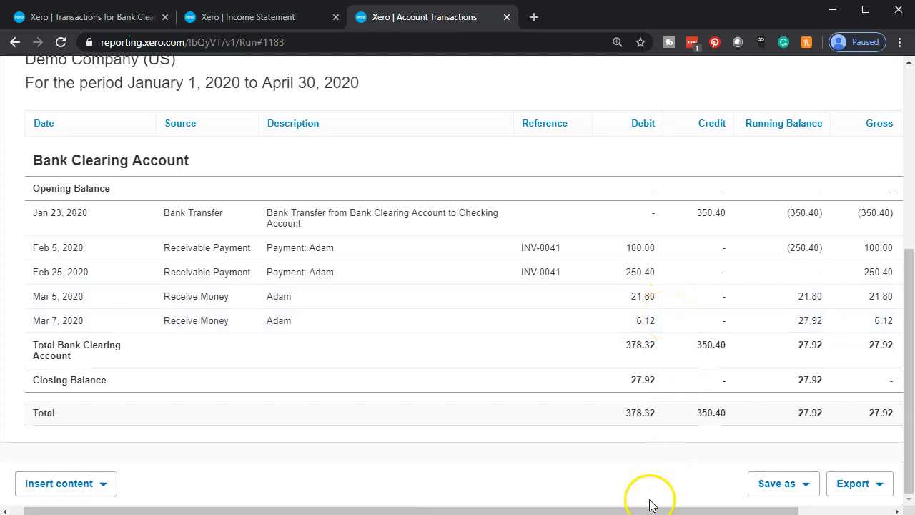
{"action": "left_click_drag", "start_coordinate": [649, 510], "coordinate": [422, 437]}
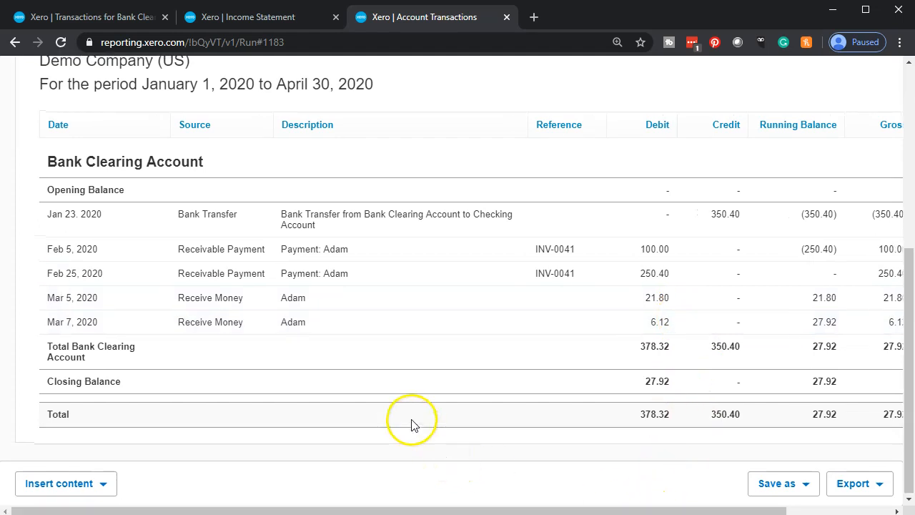
{"action": "scroll", "coordinate": [411, 424], "scroll_direction": "up", "scroll_amount": 5}
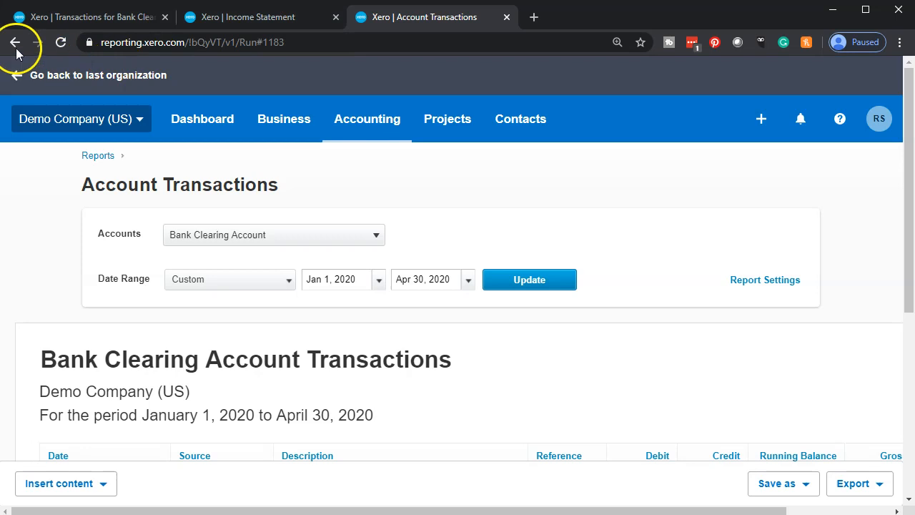
{"action": "left_click", "coordinate": [14, 43]}
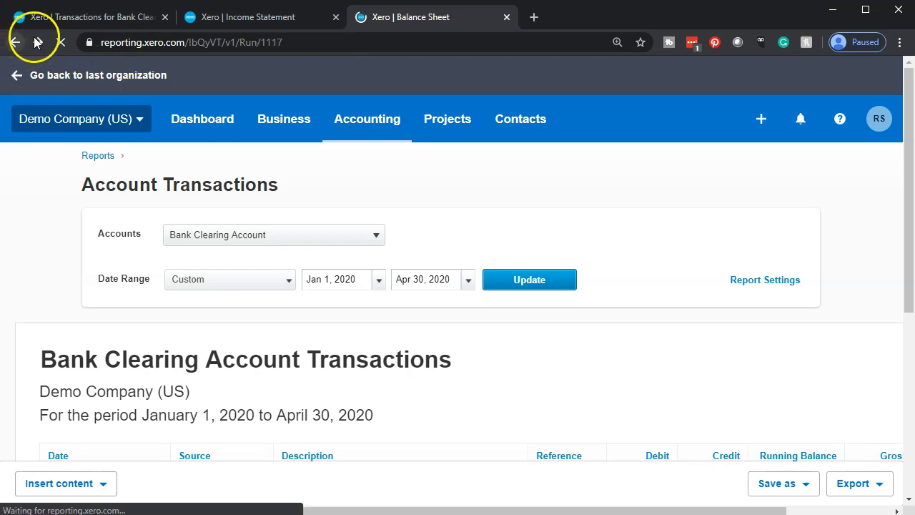
- Start a money transfer from the Bank Clearing Account to the Checking Account
{"action": "left_click", "coordinate": [46, 17]}
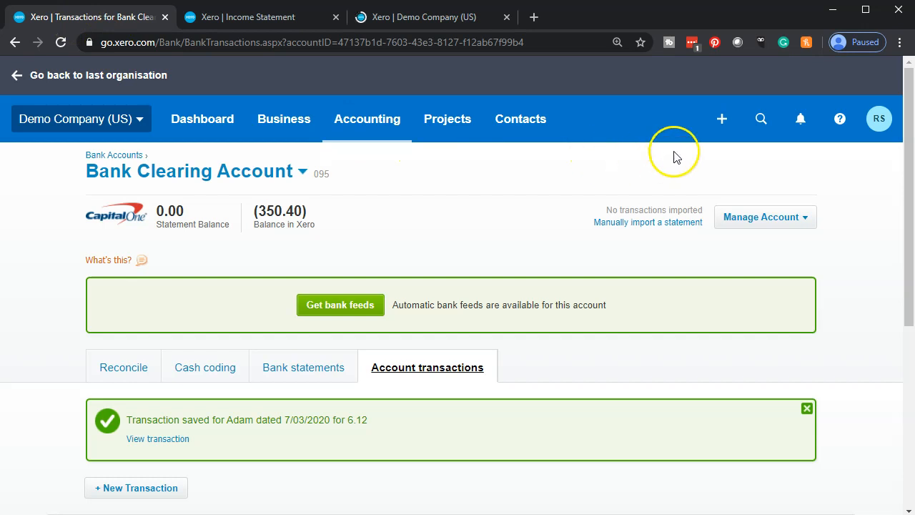
{"action": "left_click", "coordinate": [721, 120]}
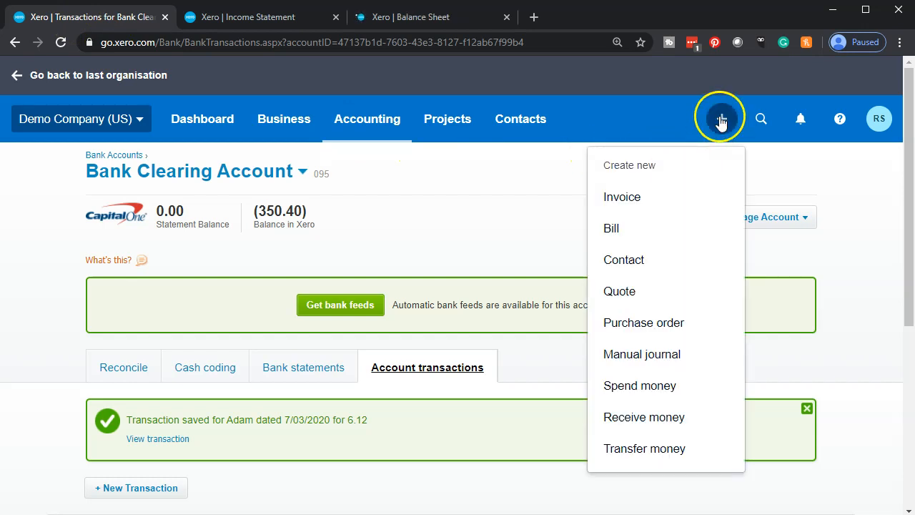
{"action": "left_click", "coordinate": [647, 450]}
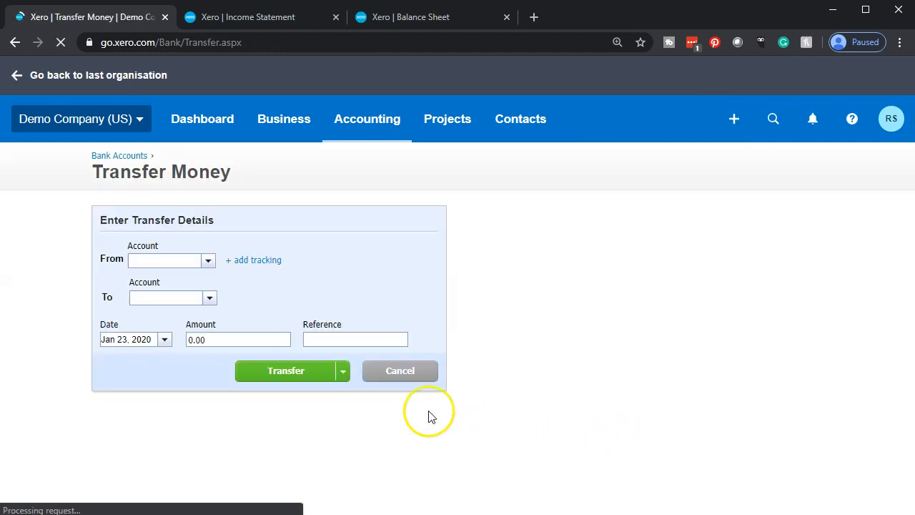
{"action": "left_click", "coordinate": [209, 263]}
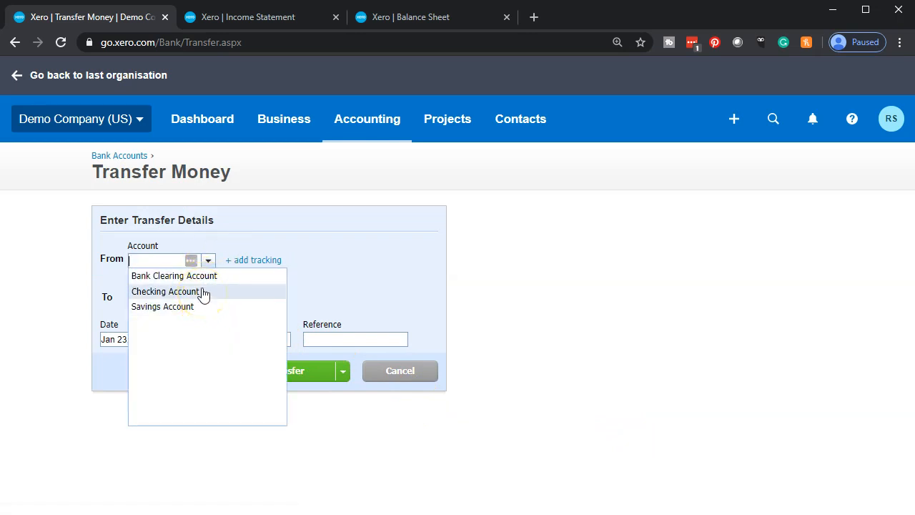
{"action": "left_click", "coordinate": [201, 278]}
{"action": "left_click", "coordinate": [210, 299]}
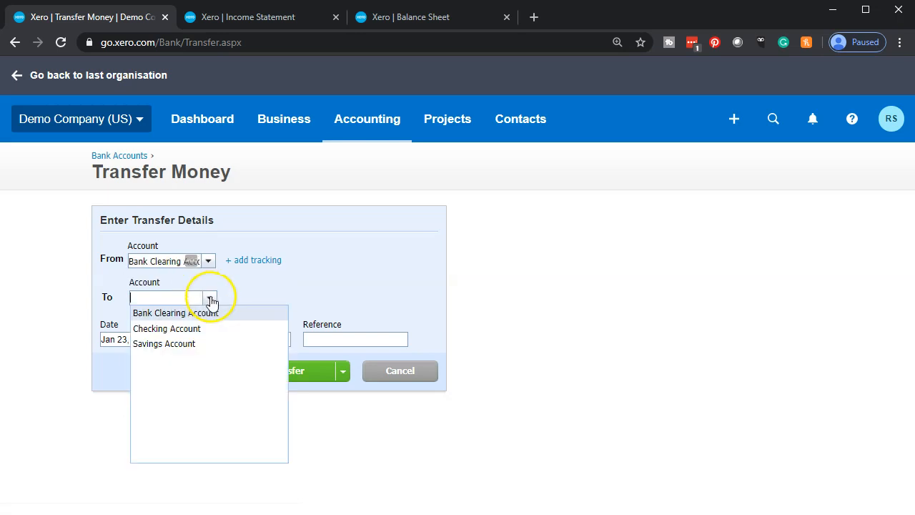
{"action": "left_click", "coordinate": [203, 329]}
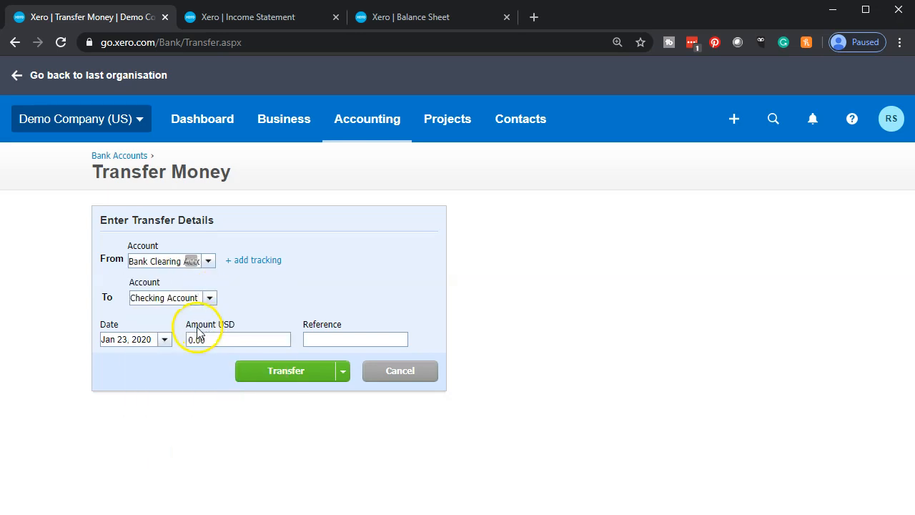
- Set the transfer date to Mar 15, 2020
{"action": "left_click", "coordinate": [164, 340]}
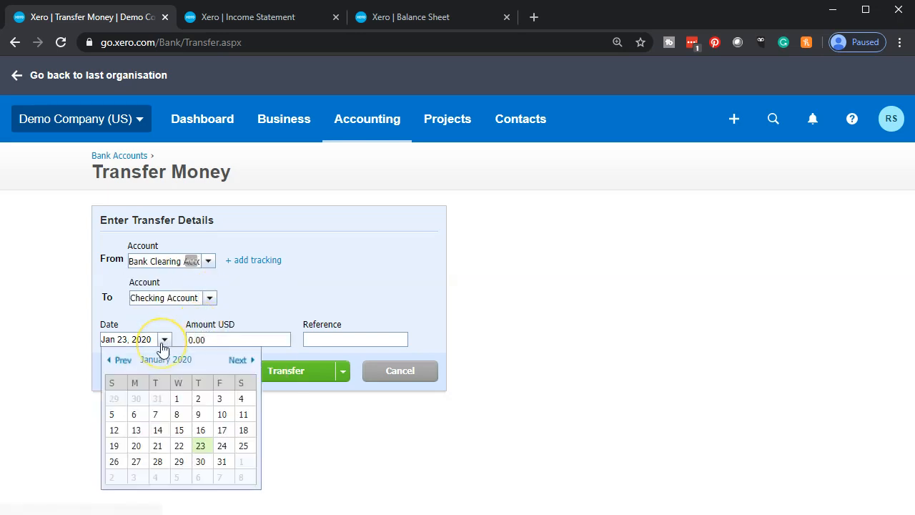
{"action": "left_click", "coordinate": [238, 359]}
{"action": "left_click", "coordinate": [239, 359]}
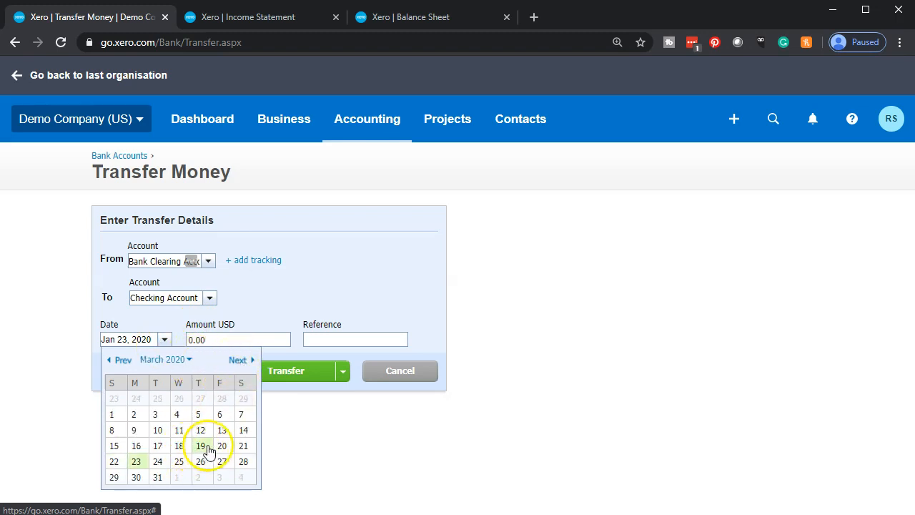
{"action": "left_click", "coordinate": [114, 446]}
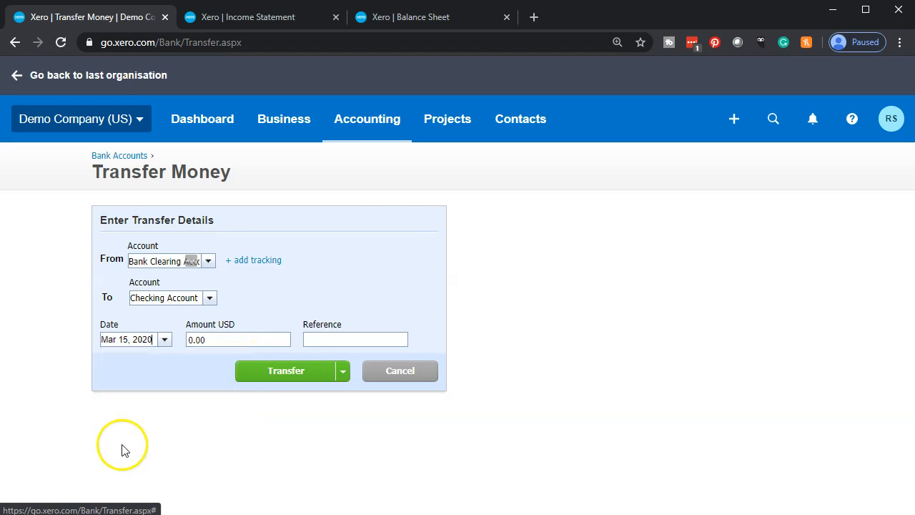
- Enter 27.92, the Bank Clearing Account balance on the Balance Sheet, as the transfer amount and complete the transfer
{"action": "left_click", "coordinate": [223, 340]}
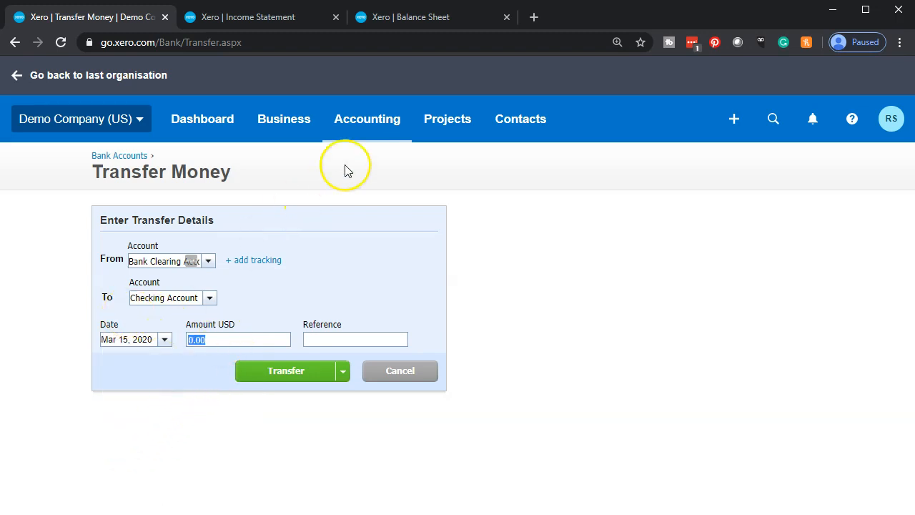
{"action": "left_click", "coordinate": [400, 19]}
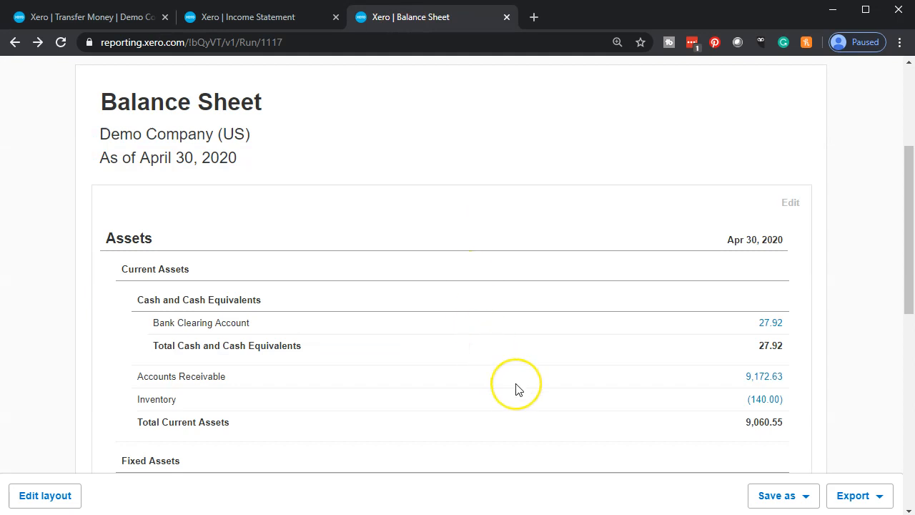
{"action": "left_click", "coordinate": [111, 17]}
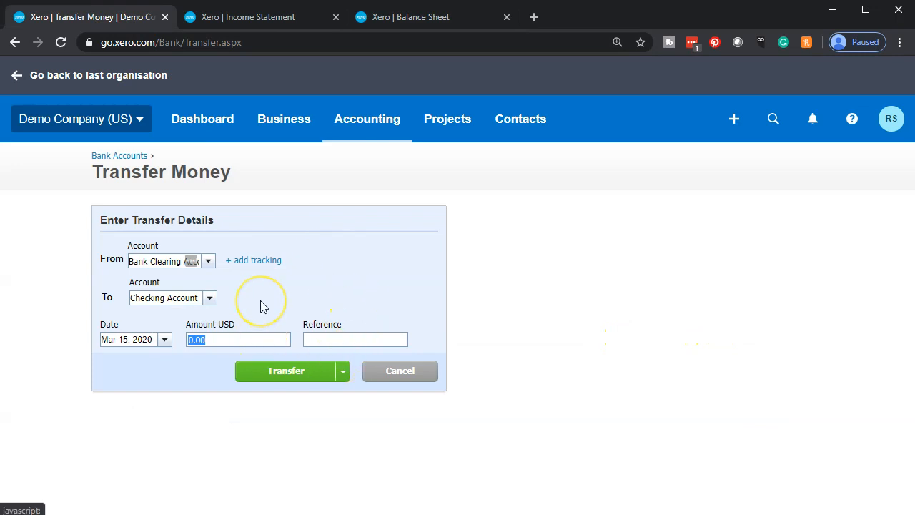
{"action": "type", "text": ".92"}
{"action": "left_click", "coordinate": [424, 17]}
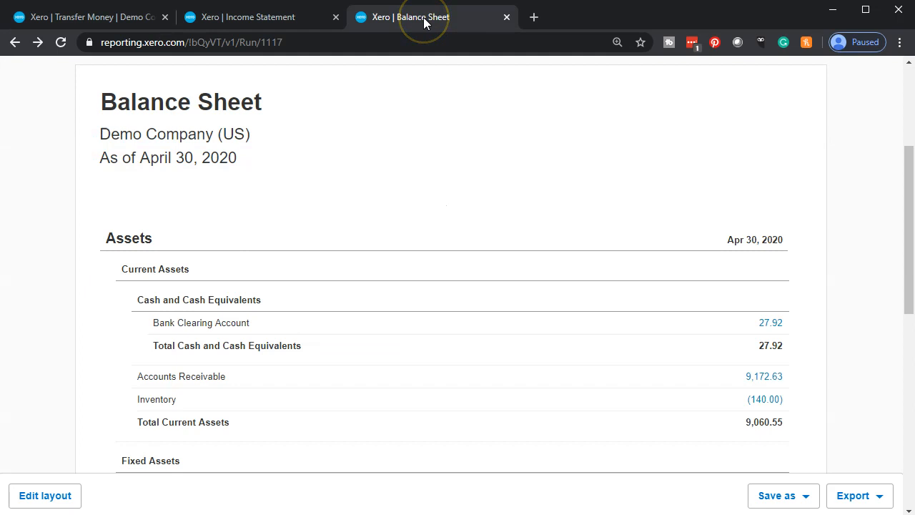
{"action": "left_click", "coordinate": [70, 23]}
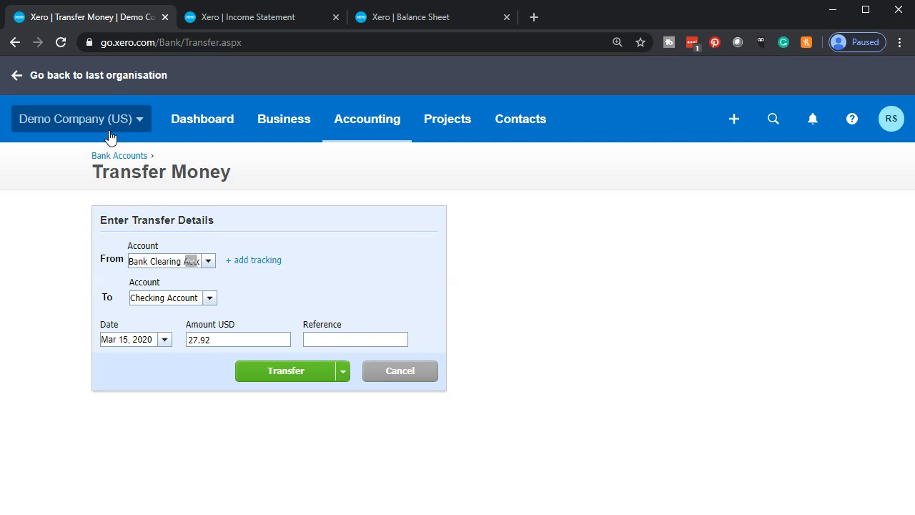
{"action": "left_click", "coordinate": [237, 345]}
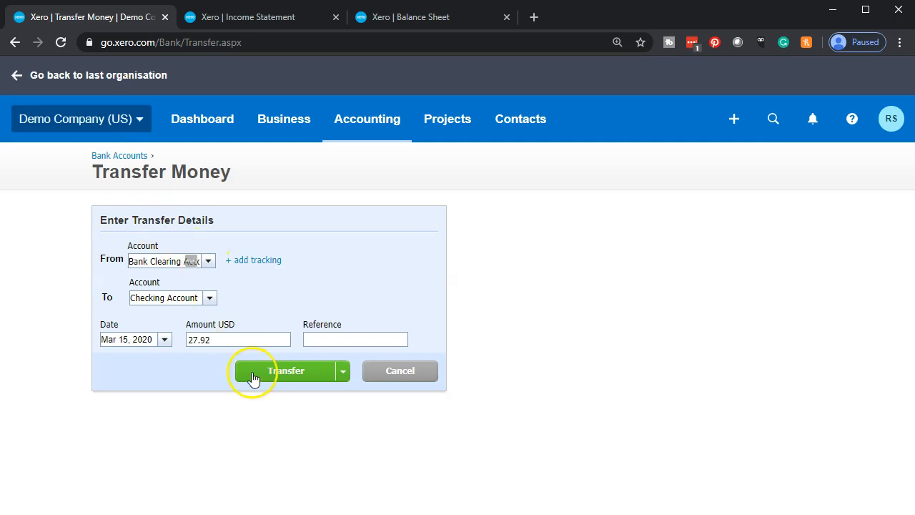
{"action": "left_click", "coordinate": [253, 375]}
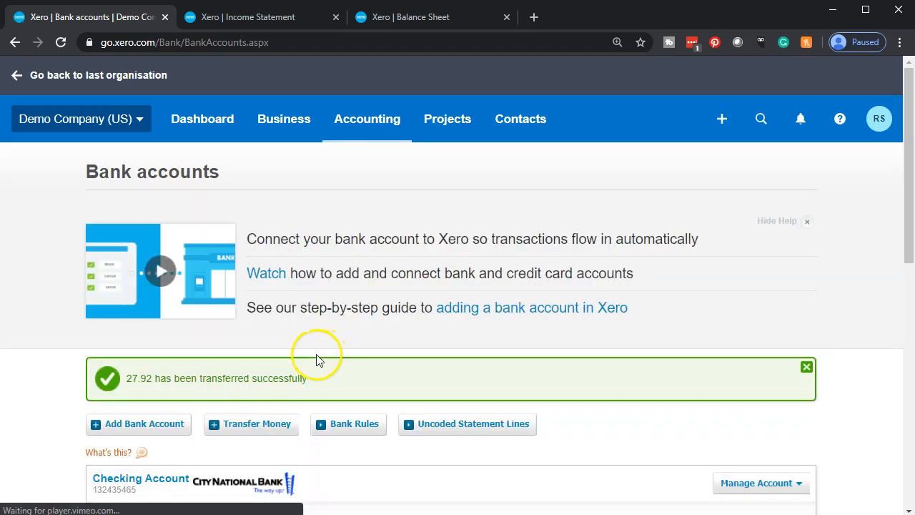
- Update the Apr 30, 2020 Balance Sheet to reflect the completed bank transfer
{"action": "left_click", "coordinate": [430, 21]}
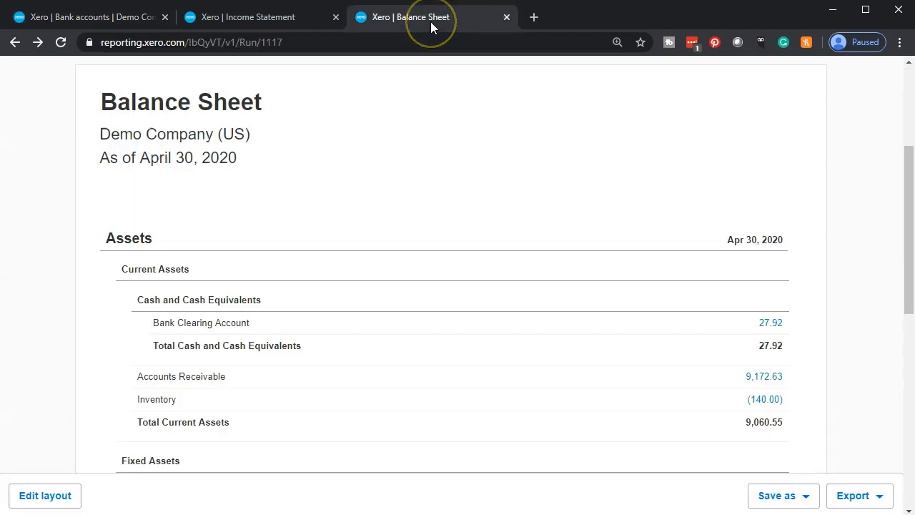
{"action": "scroll", "coordinate": [310, 190], "scroll_direction": "up", "scroll_amount": 1}
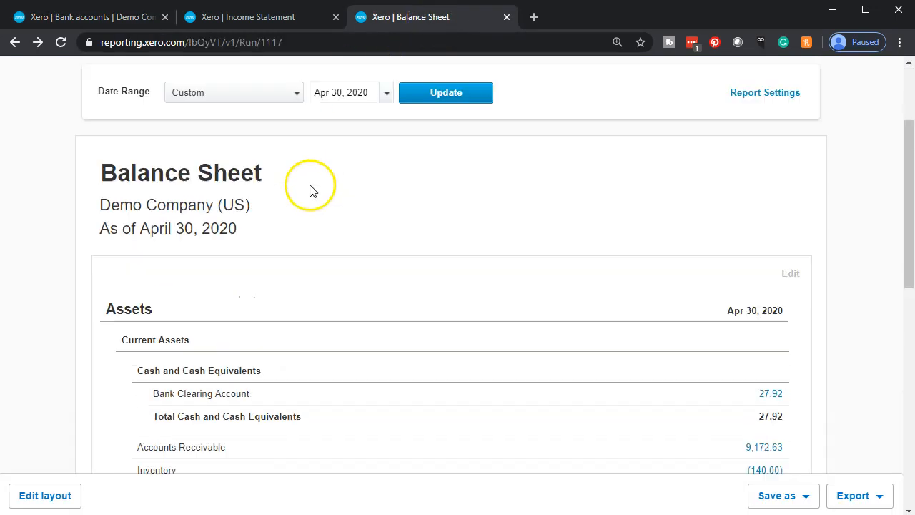
{"action": "left_click", "coordinate": [444, 93]}
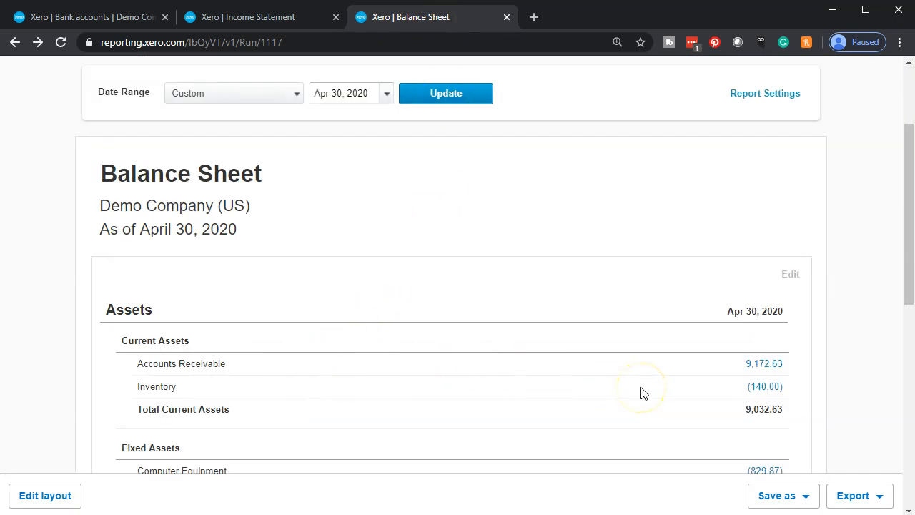
- Open the Checking Account's transactions from the Balance Sheet liabilities and examine the Mar 15, 2020 bank transfer entry
{"action": "scroll", "coordinate": [641, 393], "scroll_direction": "down", "scroll_amount": 5}
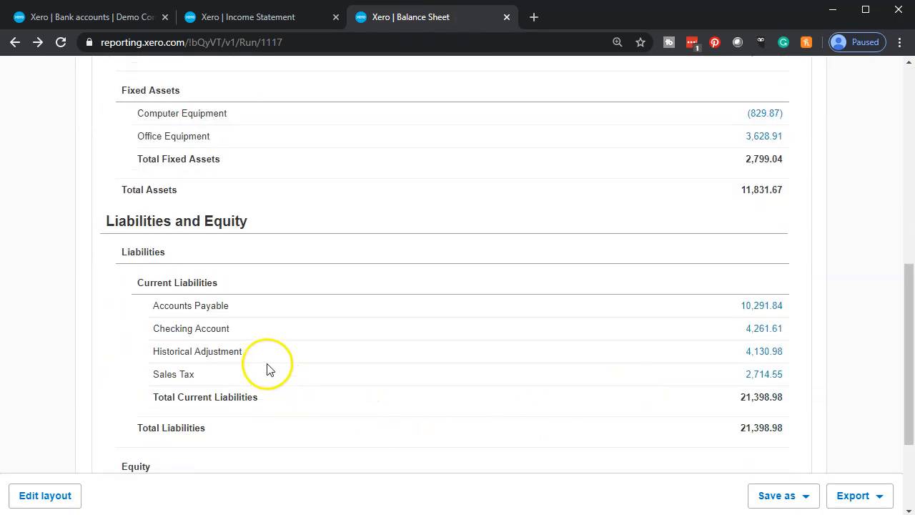
{"action": "left_click", "coordinate": [764, 333]}
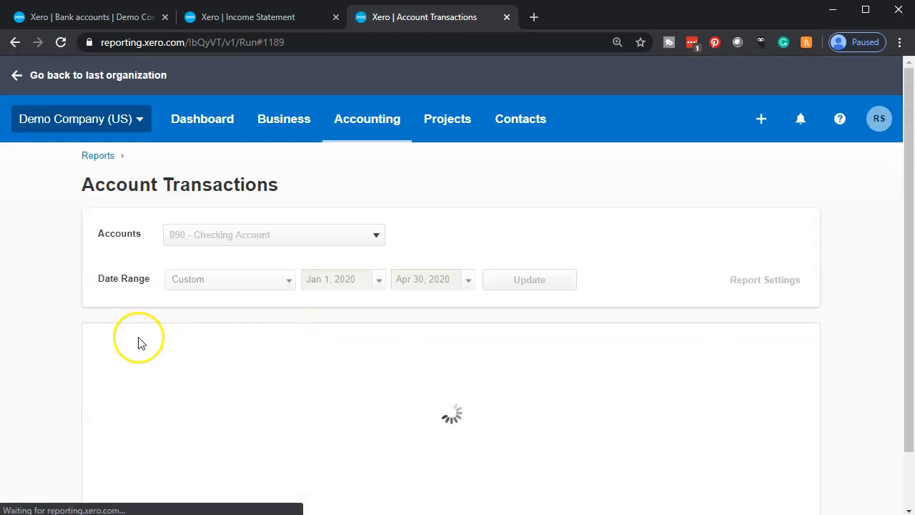
{"action": "scroll", "coordinate": [140, 343], "scroll_direction": "down", "scroll_amount": 6}
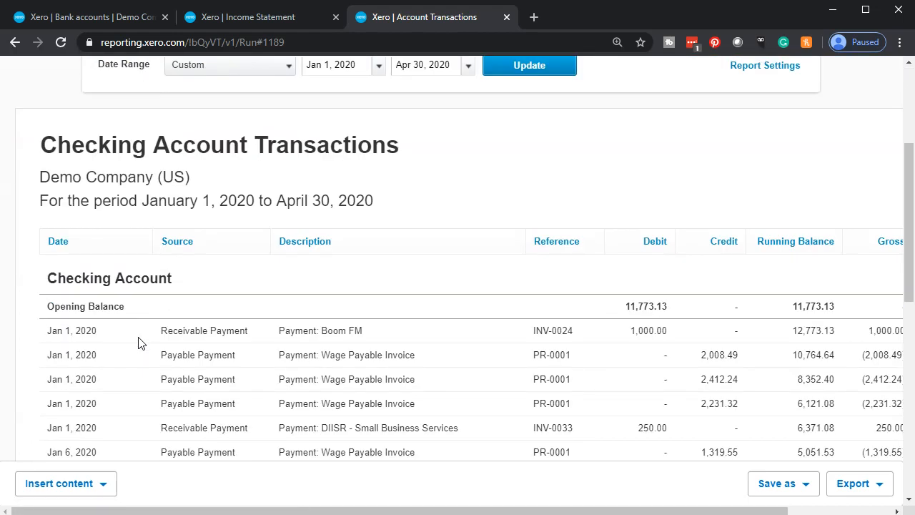
{"action": "scroll", "coordinate": [139, 344], "scroll_direction": "down", "scroll_amount": 4}
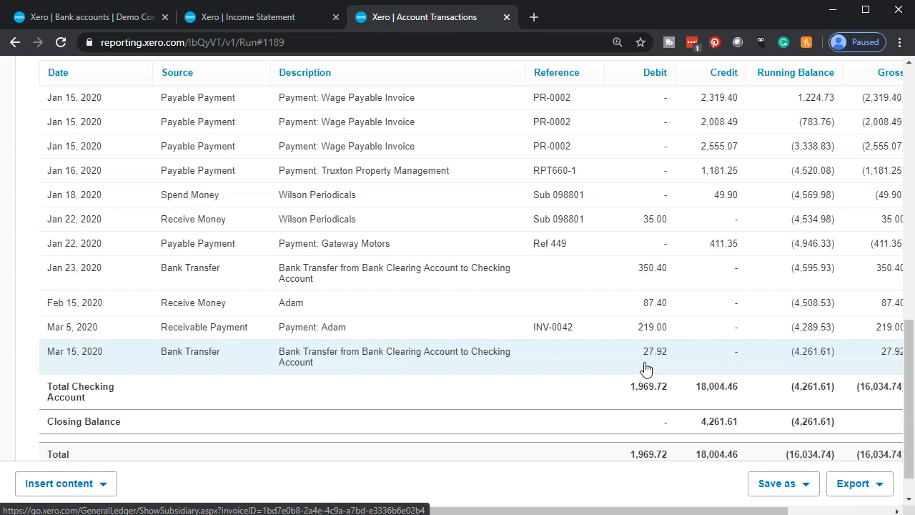
{"action": "left_click", "coordinate": [523, 421]}
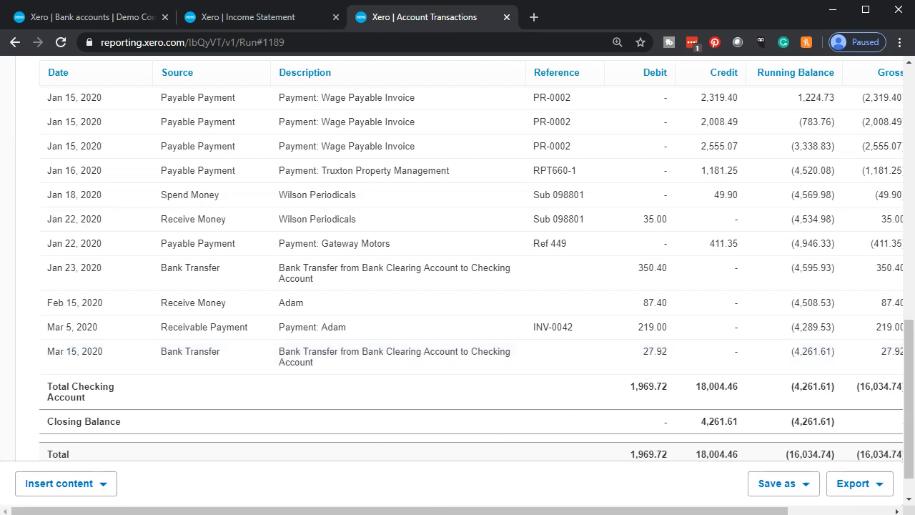